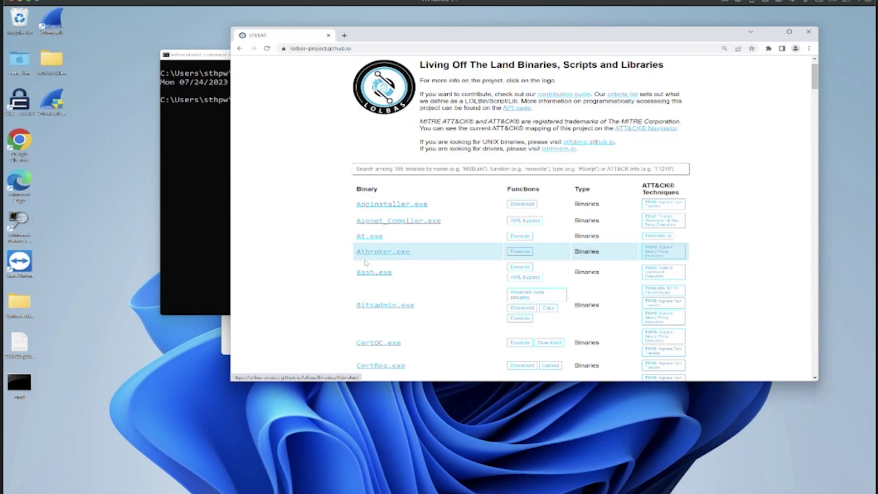
Step: Open the T1564.004 NTFS File Attributes technique from the Certutil.exe entry and examine its description and procedure examples
scroll(367, 257, "down", 1)
scroll(367, 257, "down", 1)
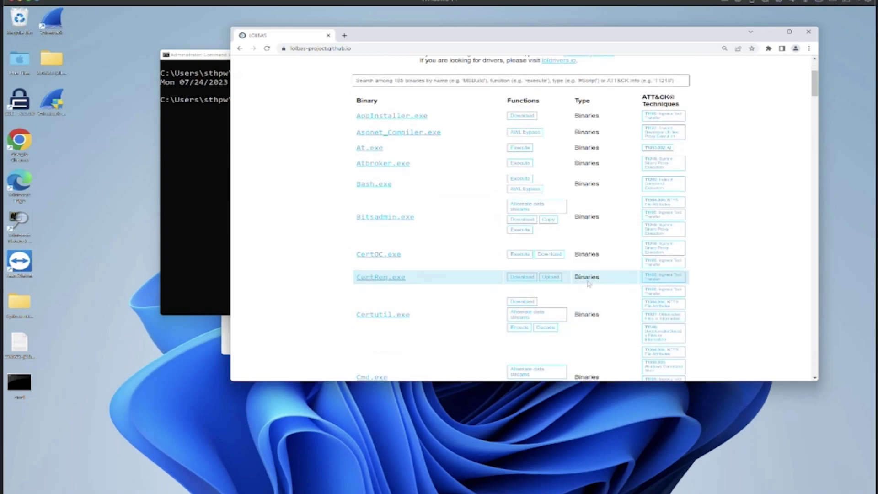
left_click(661, 305)
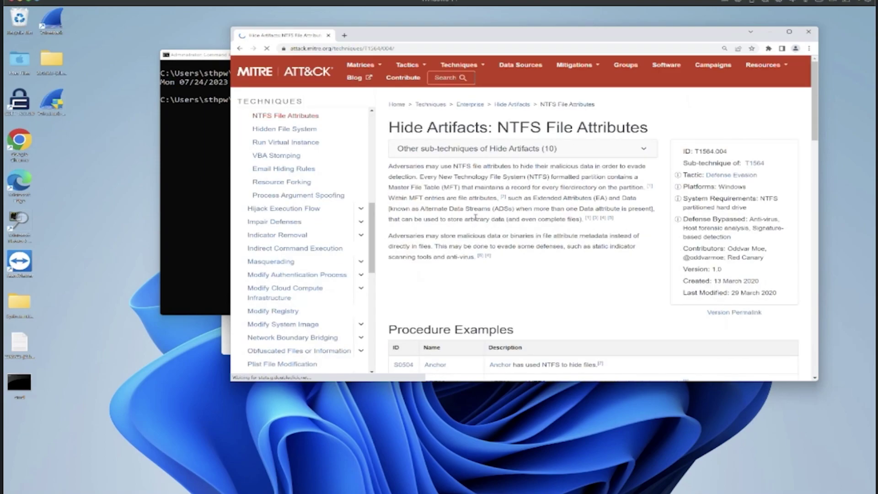
scroll(475, 218, "down", 1)
scroll(474, 215, "down", 5)
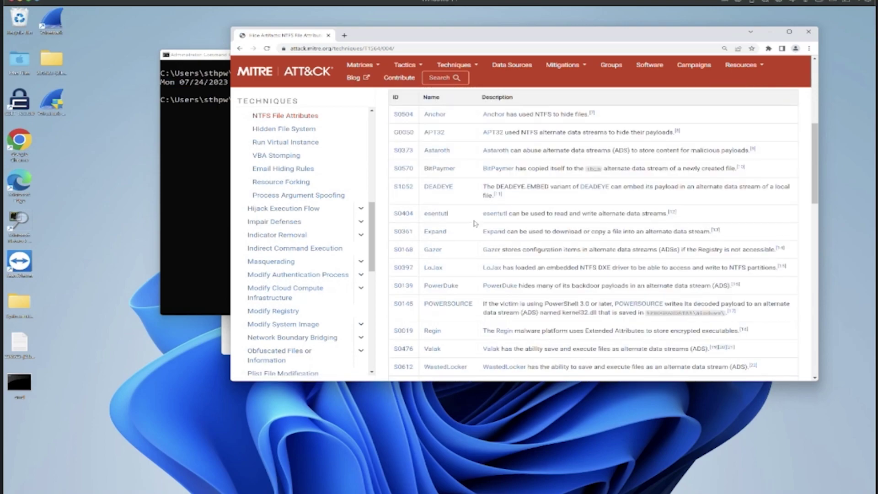
scroll(366, 146, "up", 6)
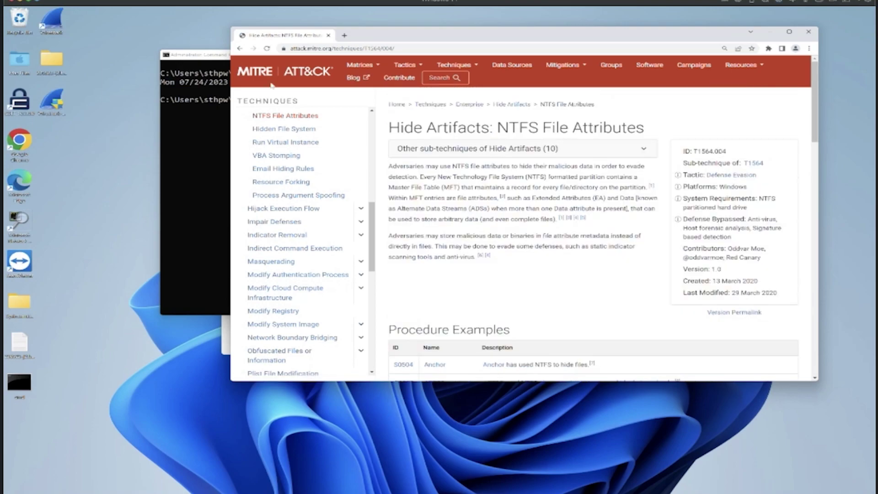
Step: Return to the LOLBAS binaries list and locate the Cmd.exe entry
left_click(239, 49)
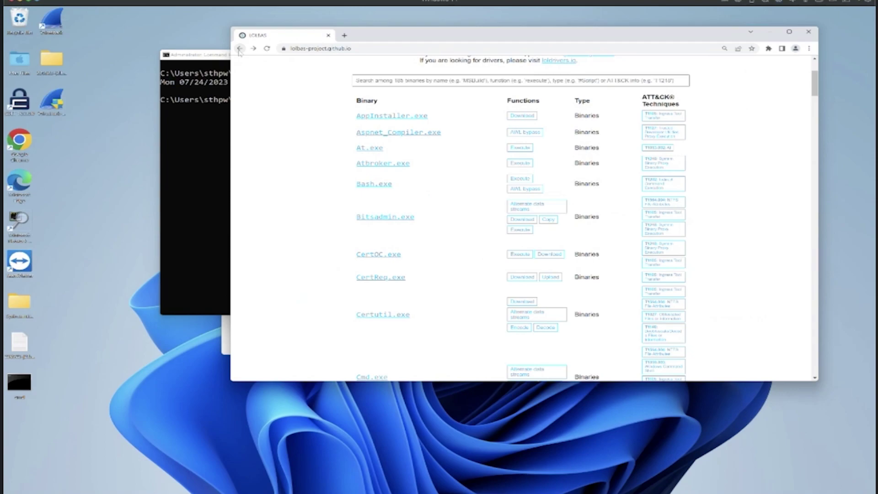
scroll(309, 147, "down", 1)
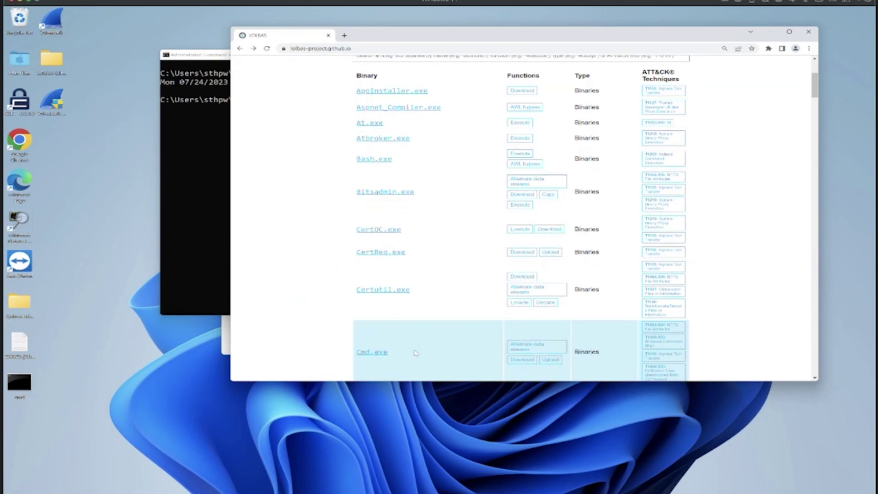
scroll(411, 350, "down", 1)
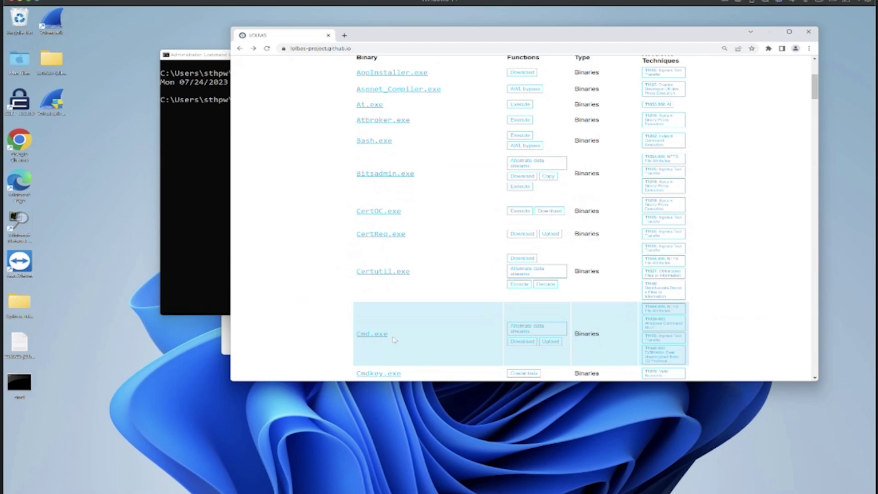
Step: Search Windows for cmd to find the Command Prompt app
key("super+s")
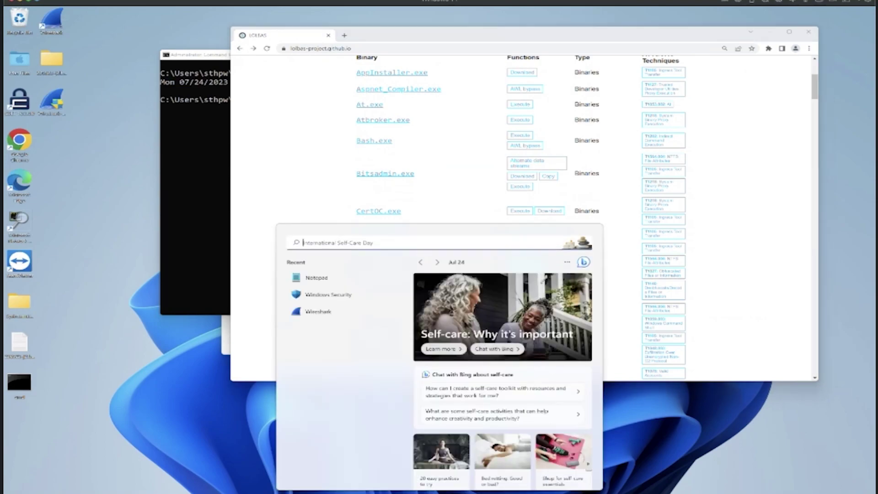
type("cmd")
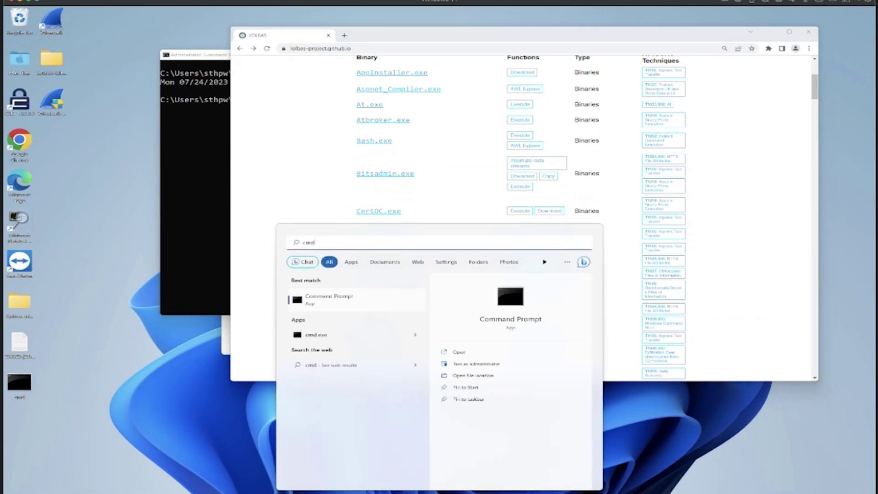
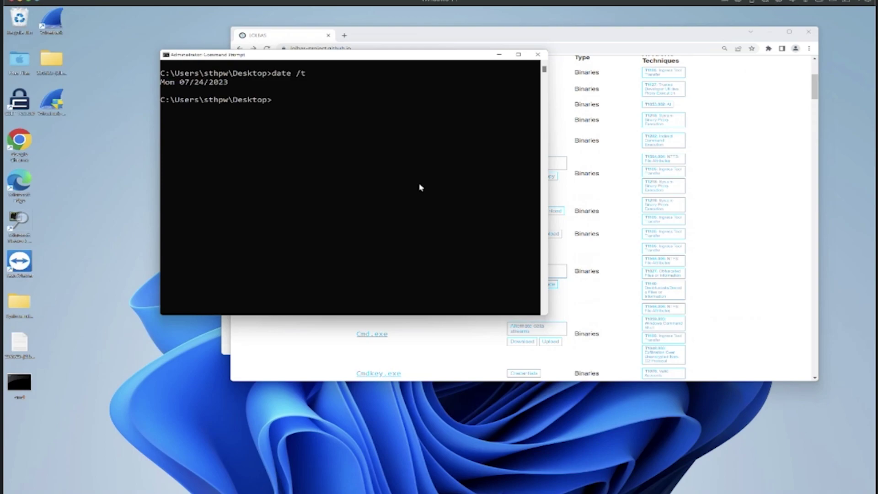
Step: Run date /t and time /t in the administrator Command Prompt to check the system date and time
key("Up")
type("Z")
key("BackSpace")
key("Return")
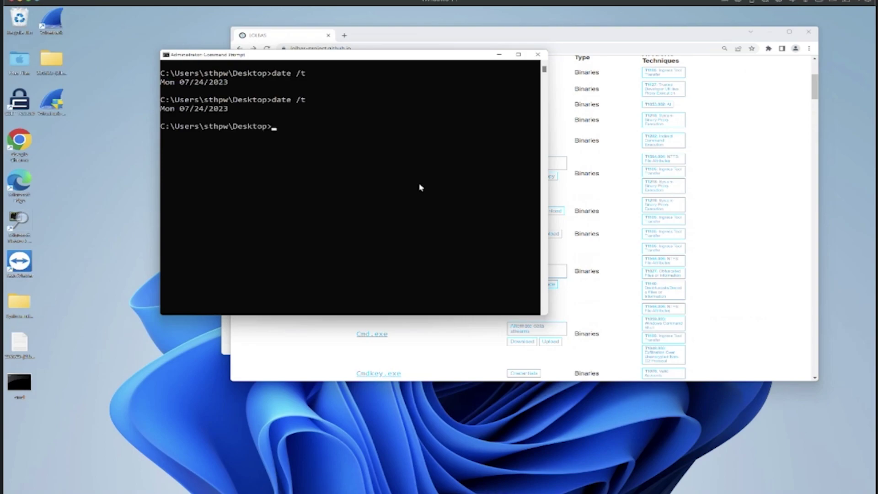
type("time /t")
key("Return")
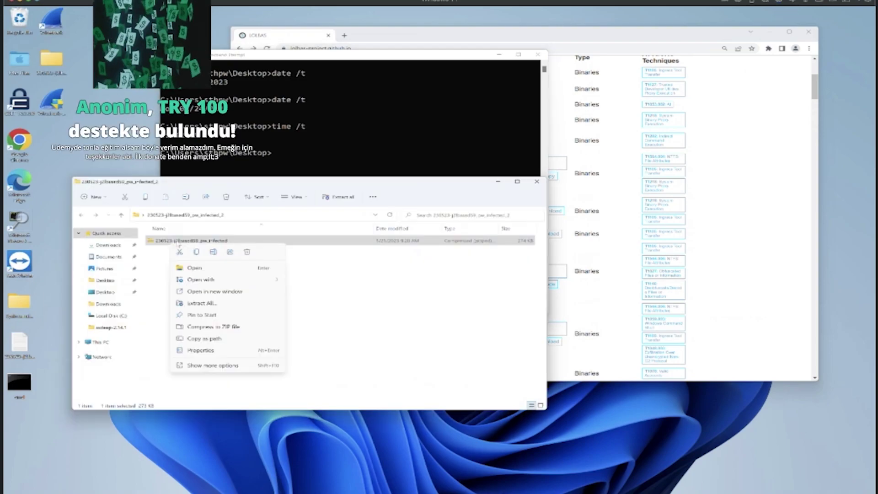
Step: Open the zipped 230523-j2lbased59_pw_infected archive to view its contents, and search Windows for 7z
left_click(177, 241)
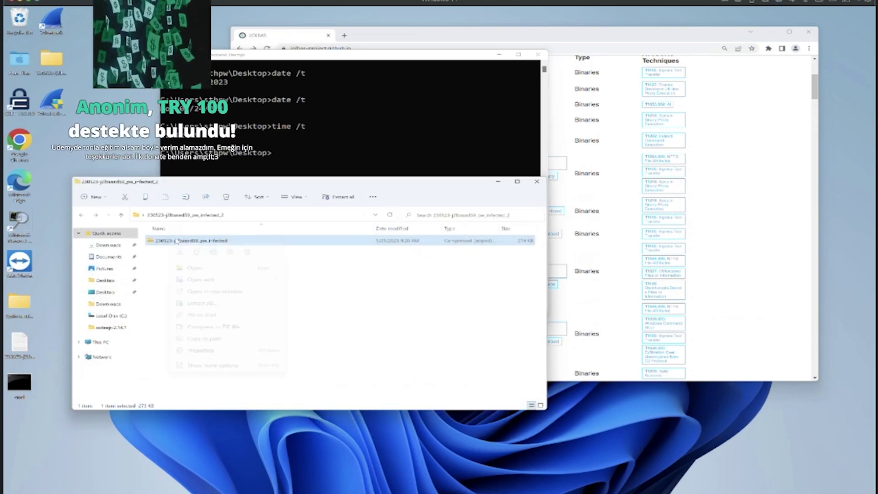
key("Return")
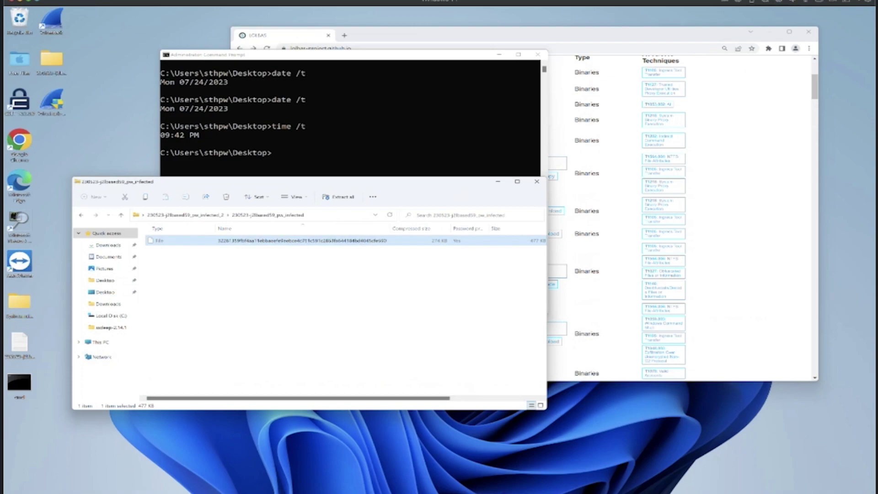
key("super+s")
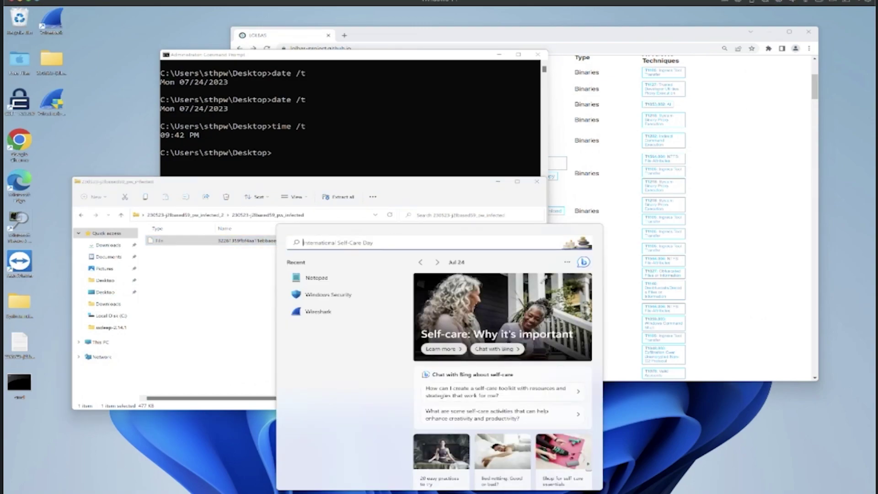
type("7z")
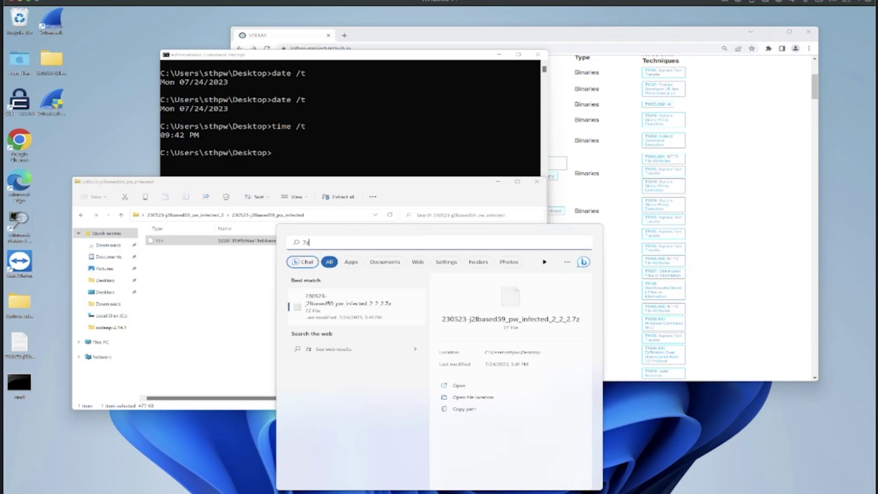
Step: Open the logs file in the ProgramData remcos folder, examine the recorded keylogger entries, and minimize the file's window
mouse_move(421, 490)
left_click(421, 464)
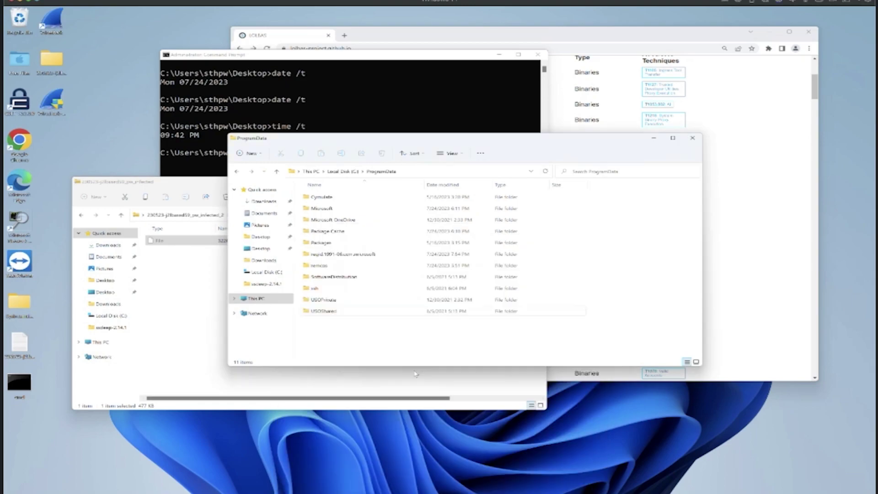
double_click(339, 266)
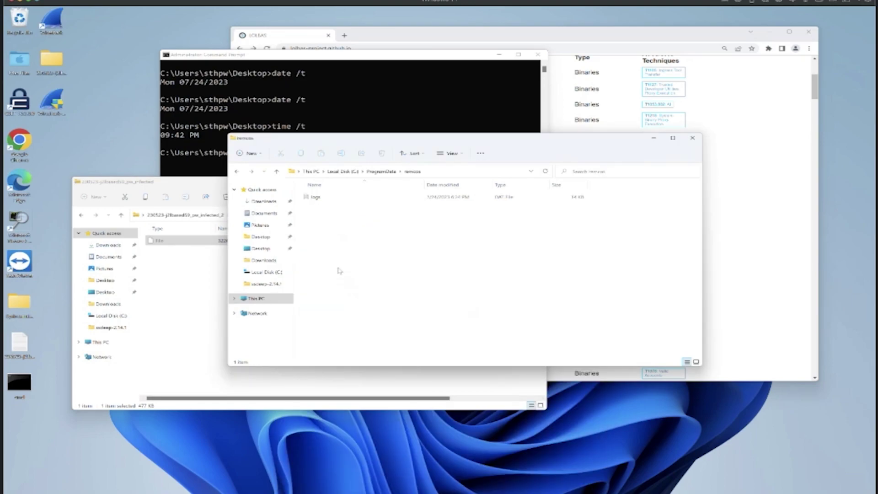
double_click(333, 200)
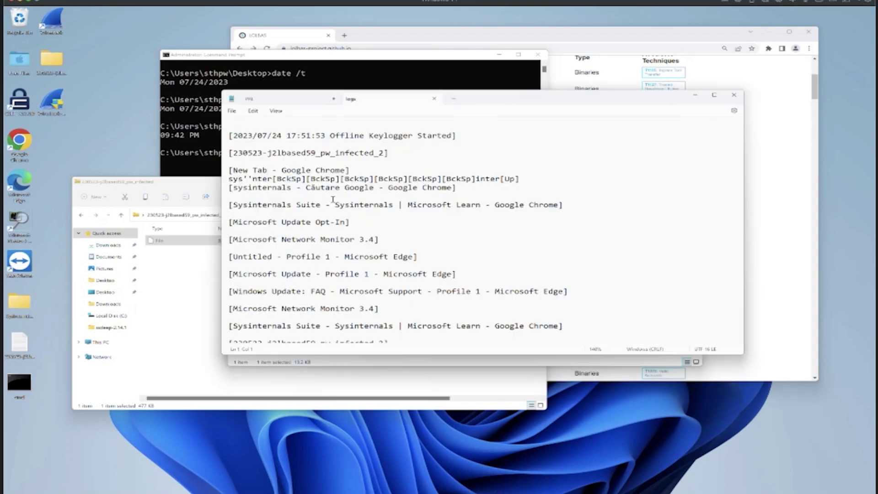
scroll(333, 200, "down", 15)
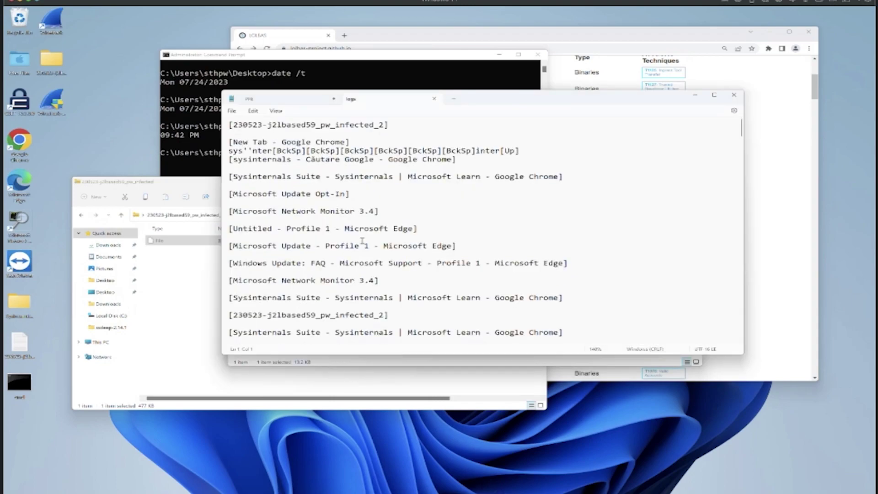
scroll(362, 240, "down", 12)
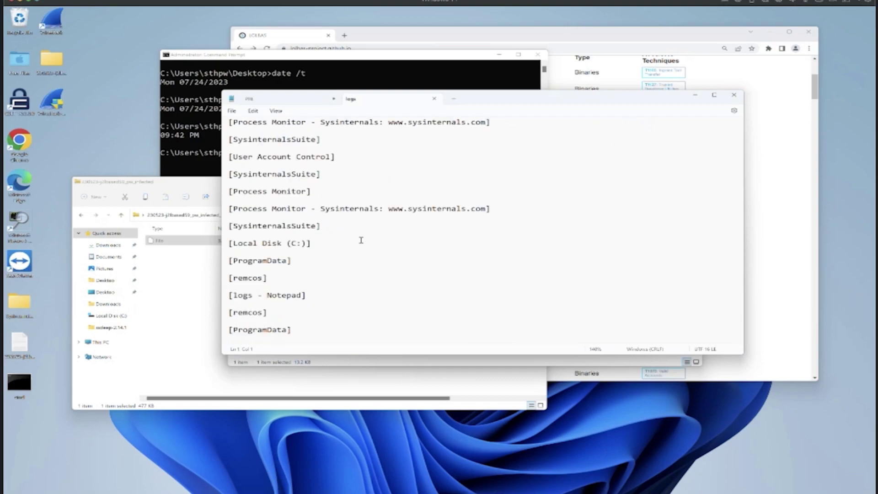
left_click(697, 96)
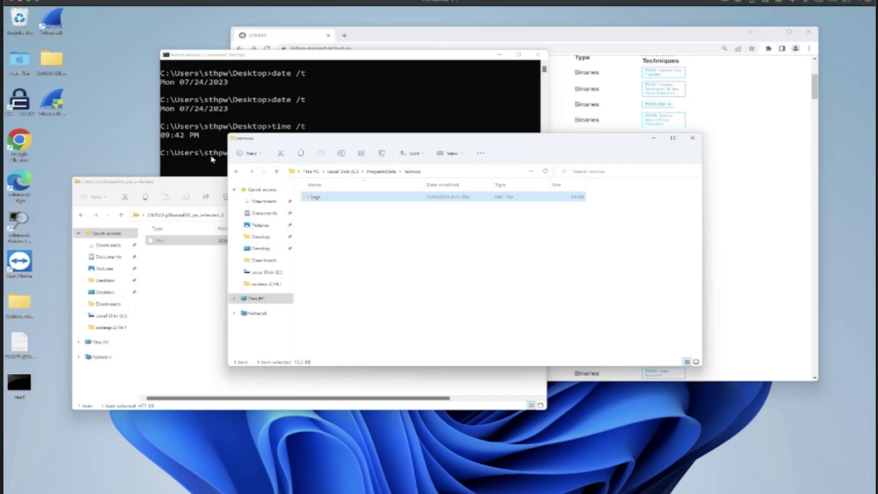
Step: Find and launch 7-Zip File Manager
left_click(51, 59)
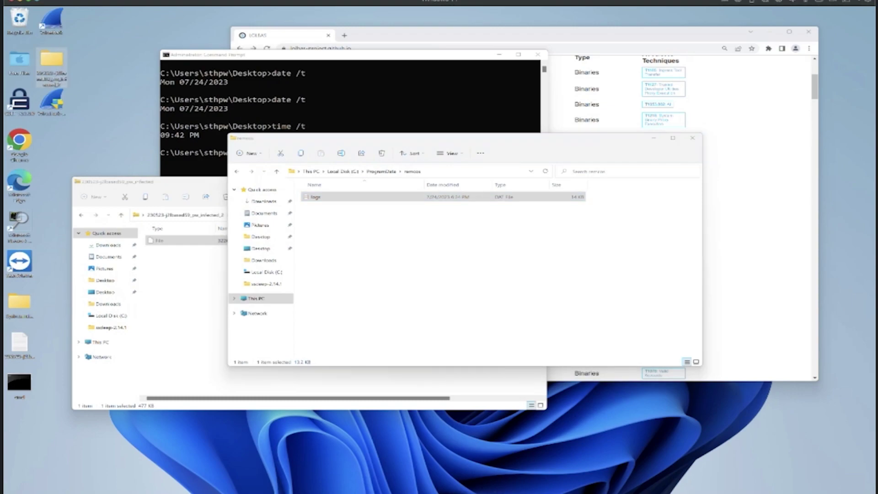
left_click(451, 484)
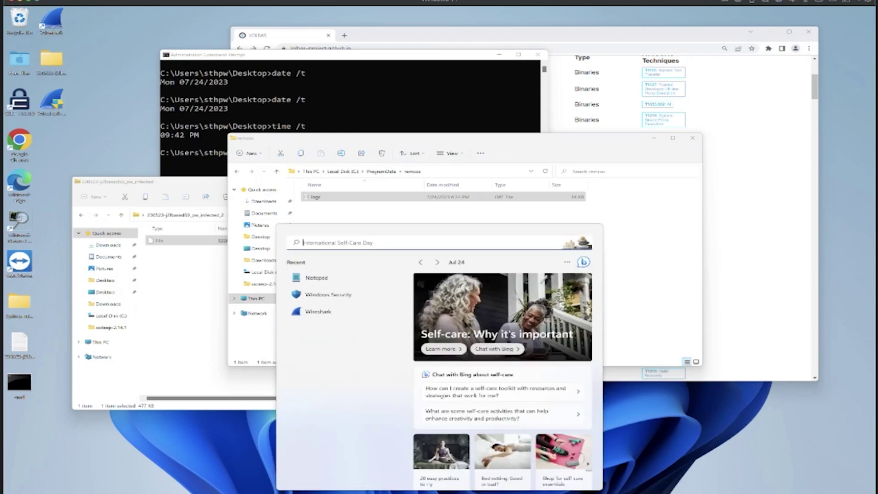
type("7z")
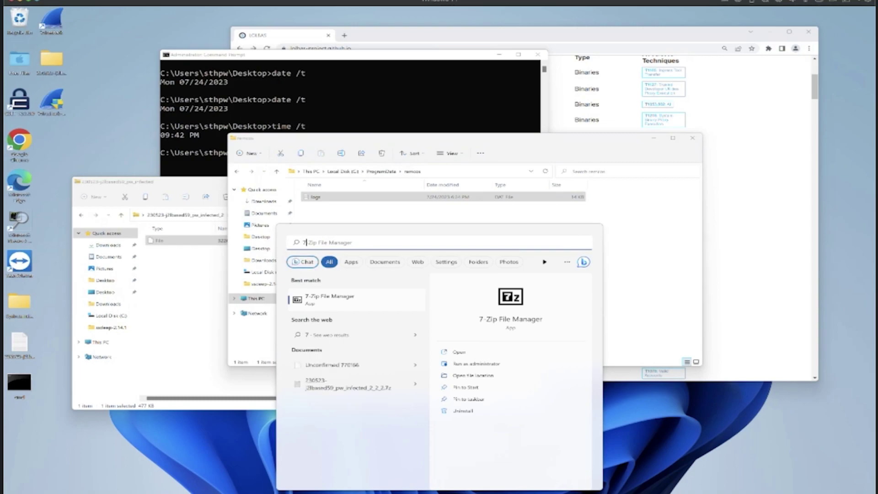
key("Return")
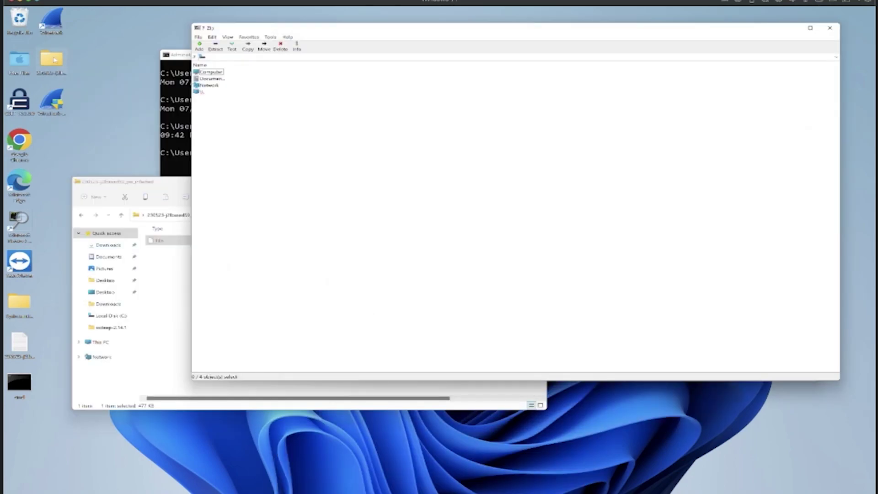
Step: Open the 230523-j2lbased59_pw_infected_2 folder from the desktop and move its window clear of the other open folder window
double_click(54, 60)
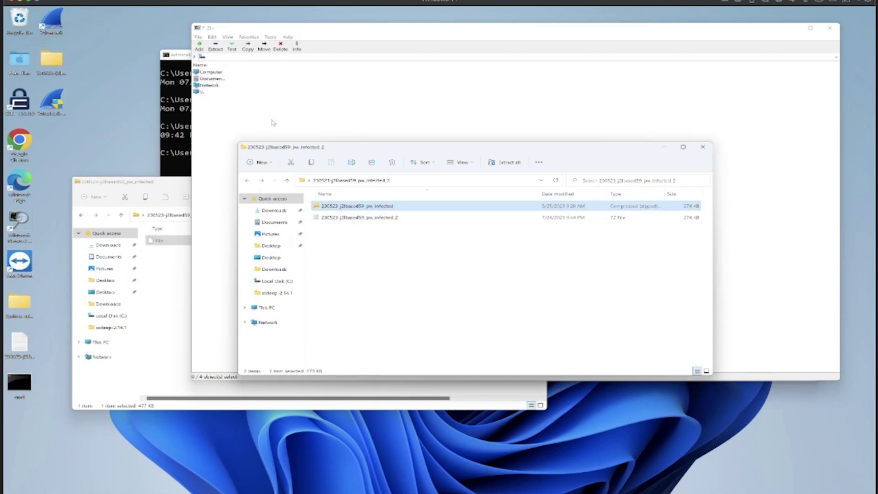
left_click_drag(343, 148, 456, 106)
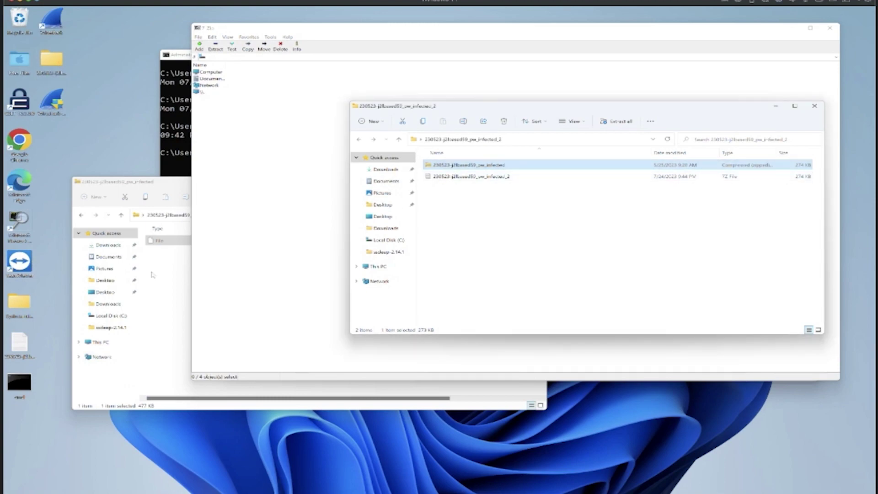
left_click(171, 285)
right_click(249, 246)
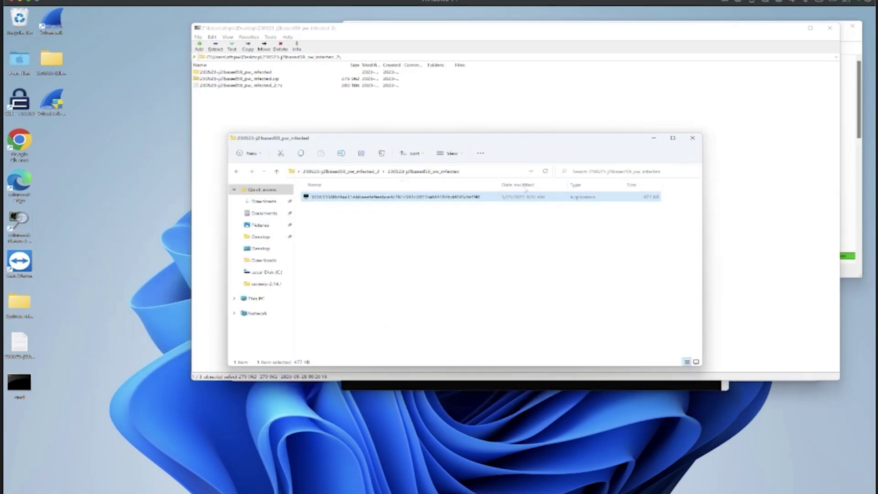
Step: Bring TCPView forward to check the active network connections, and close 7-Zip File Manager
left_click(849, 118)
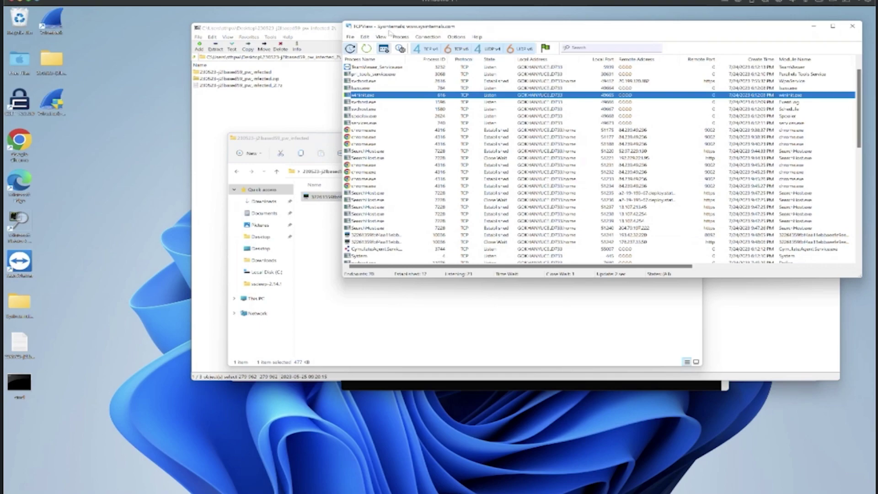
left_click(247, 27)
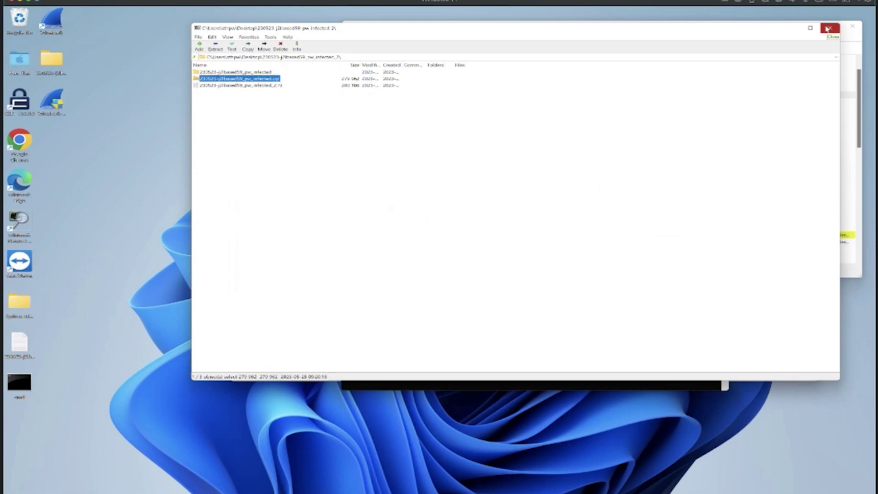
left_click(827, 29)
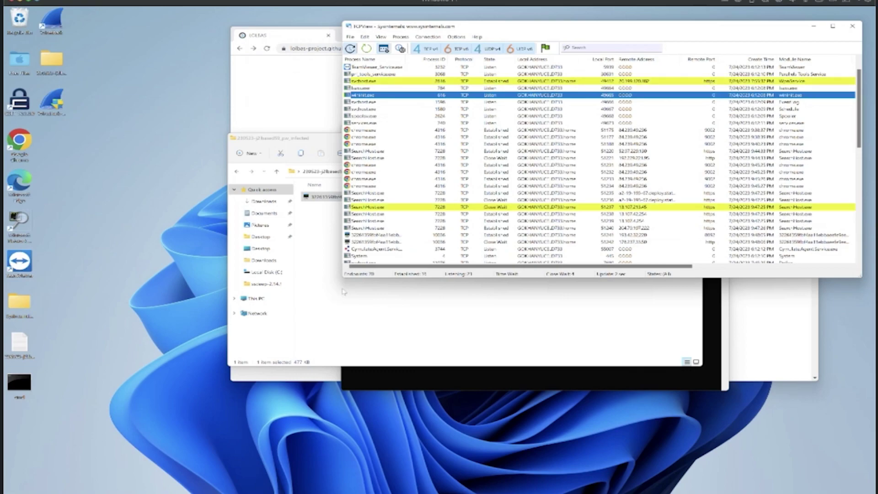
Step: Switch to Process Explorer to examine the running process tree, and bring the administrator Command Prompt to the front
mouse_move(489, 491)
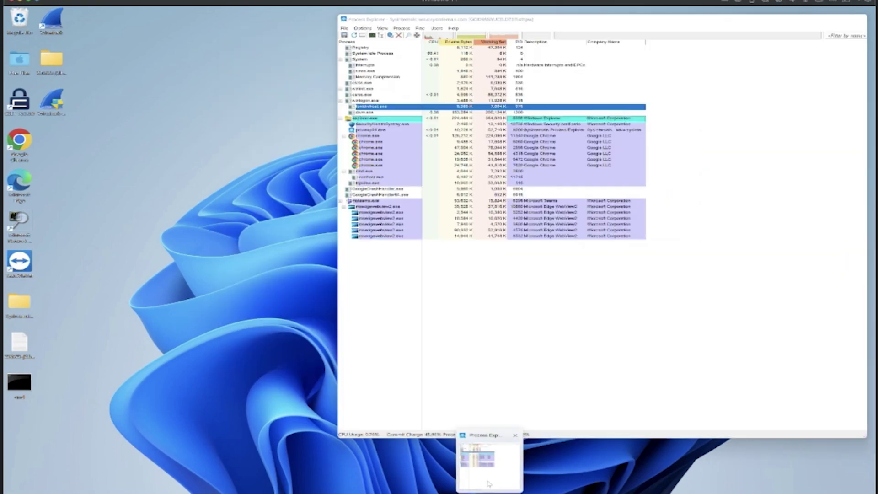
left_click(488, 484)
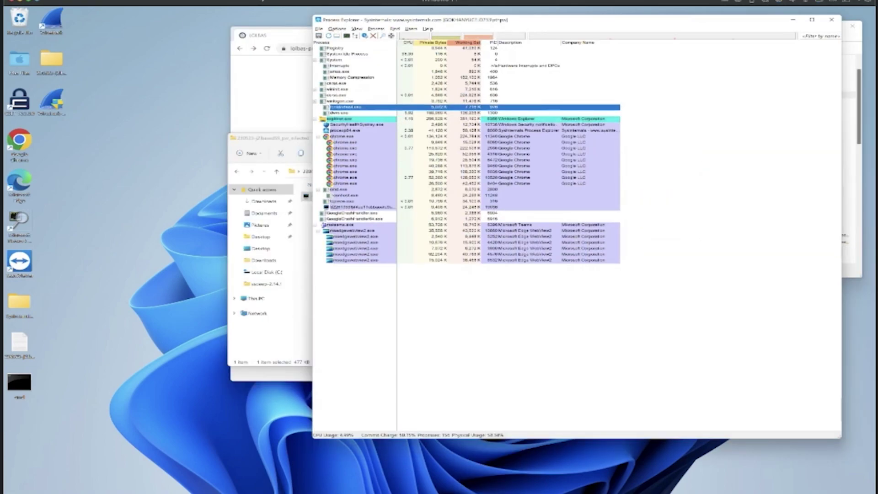
mouse_move(503, 491)
left_click(508, 464)
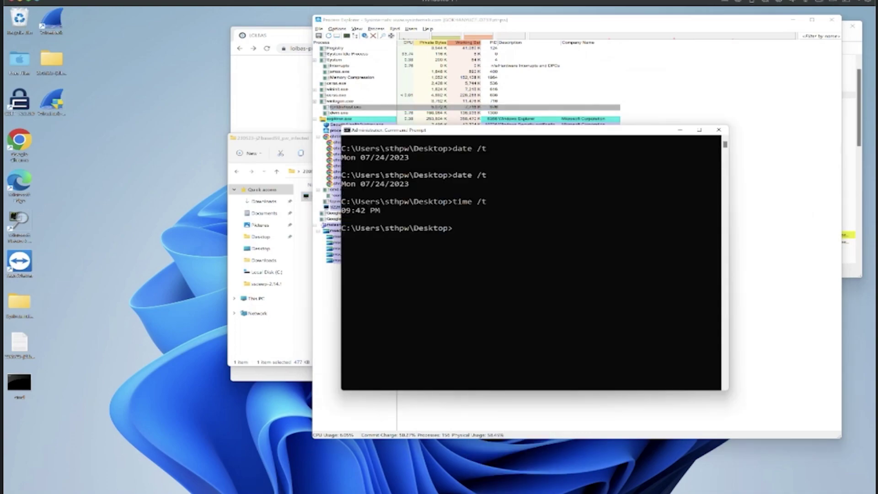
Step: Move the administrator Command Prompt aside, run netstat -an, and look through the listed TCP and UDP connections
left_click_drag(501, 126, 380, 77)
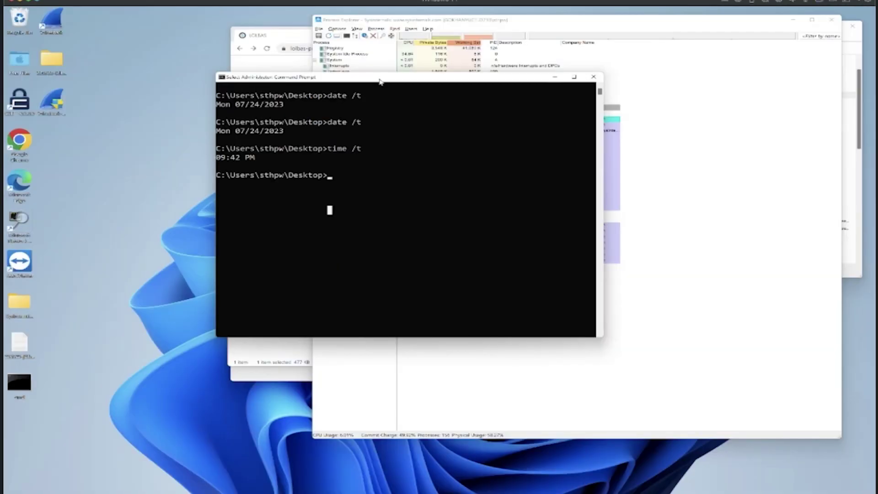
type("netstat")
key("BackSpace")
key("BackSpace")
type("a")
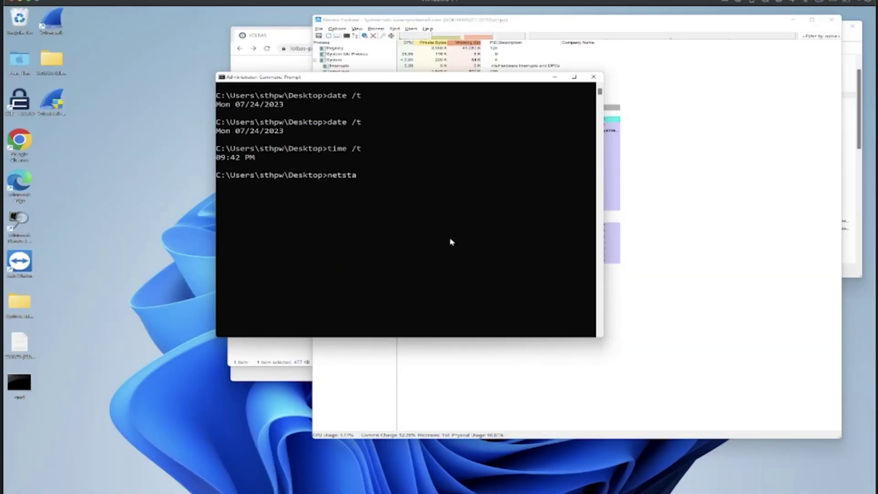
type("t -an")
key("Return")
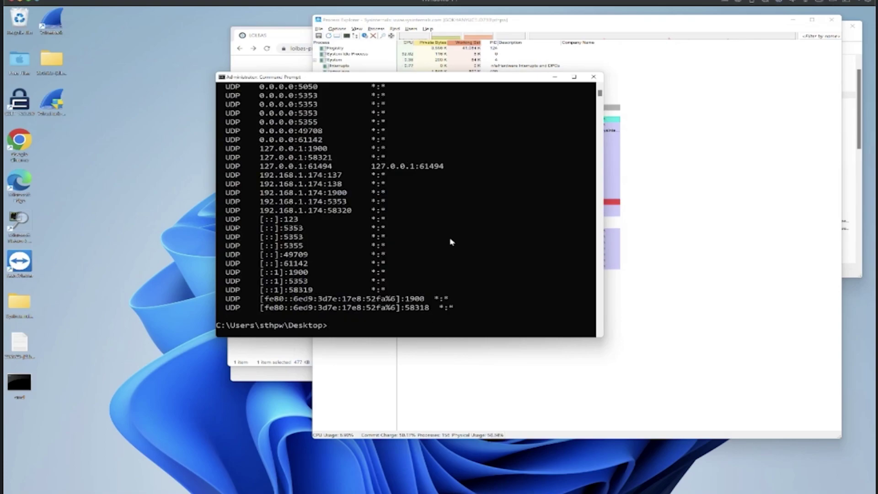
scroll(396, 227, "up", 1)
scroll(397, 227, "up", 2)
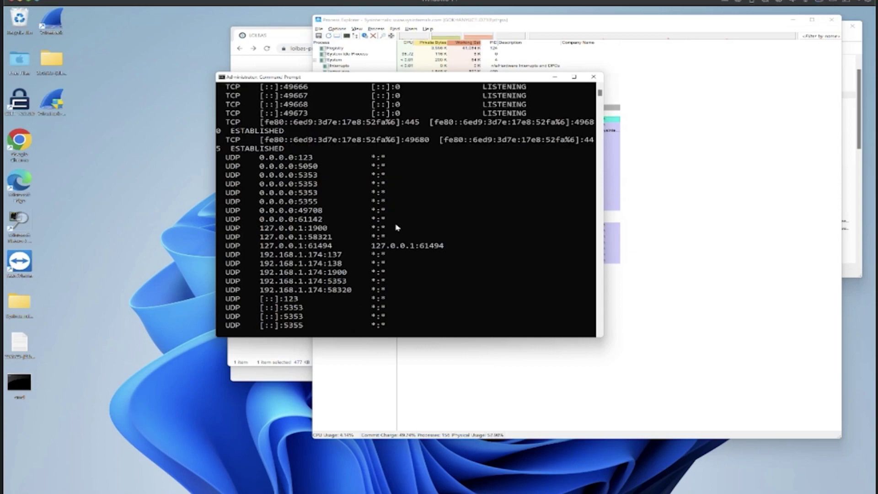
scroll(397, 227, "up", 5)
scroll(397, 228, "up", 9)
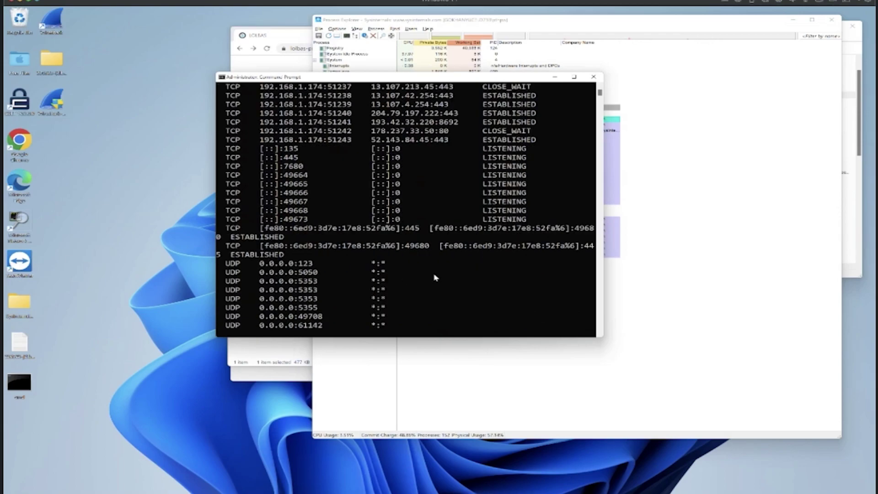
scroll(433, 278, "down", 10)
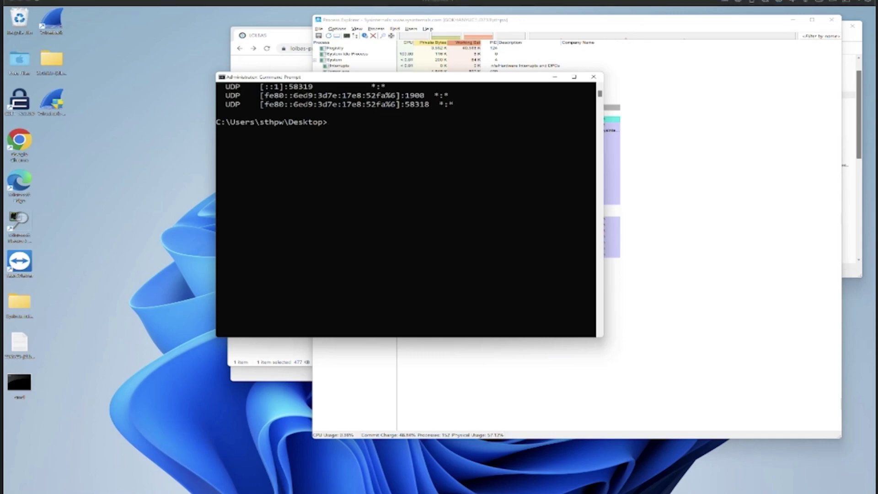
Step: Run net view \\127.0.0.1 to list the local machine's shares, and look back over the earlier netstat connections
type("netstat")
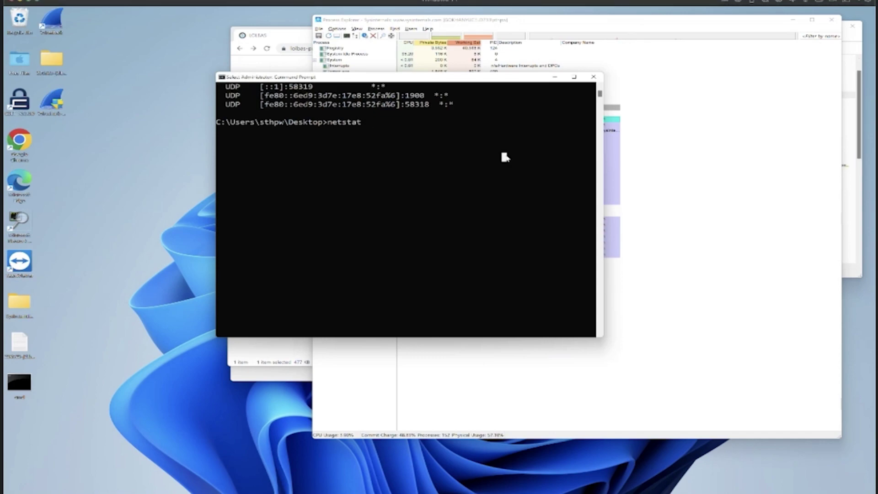
key("BackSpace")
key("BackSpace")
key("BackSpace")
key("BackSpace")
key("BackSpace")
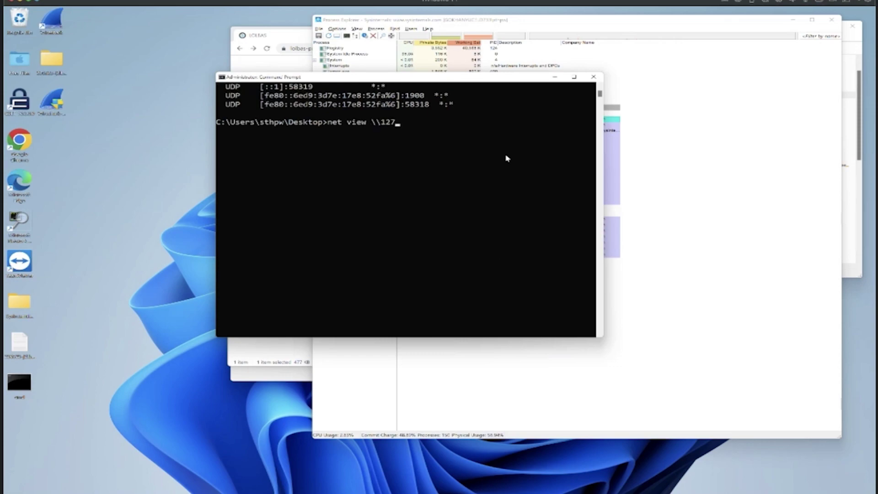
type("0.0.1")
key("Return")
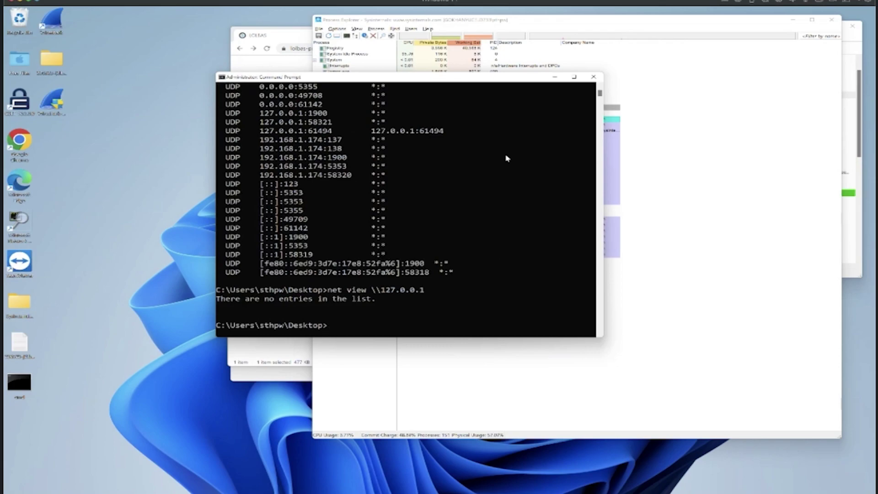
scroll(464, 199, "up", 2)
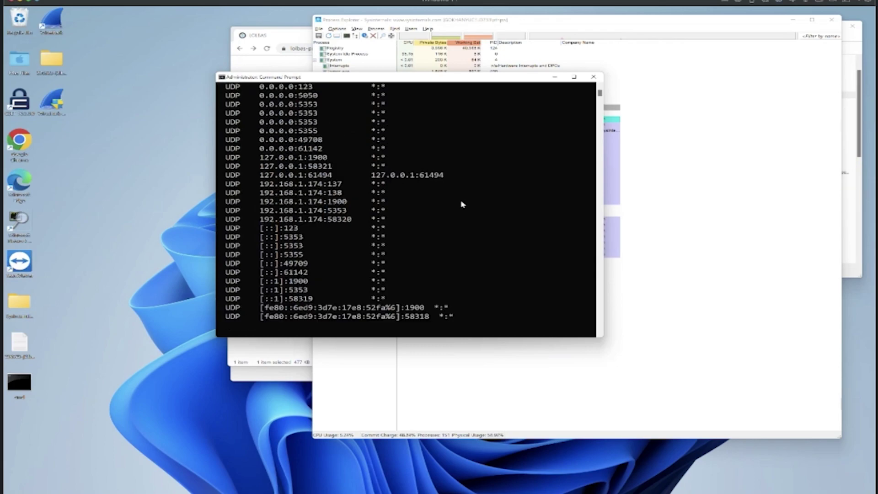
scroll(463, 205, "up", 3)
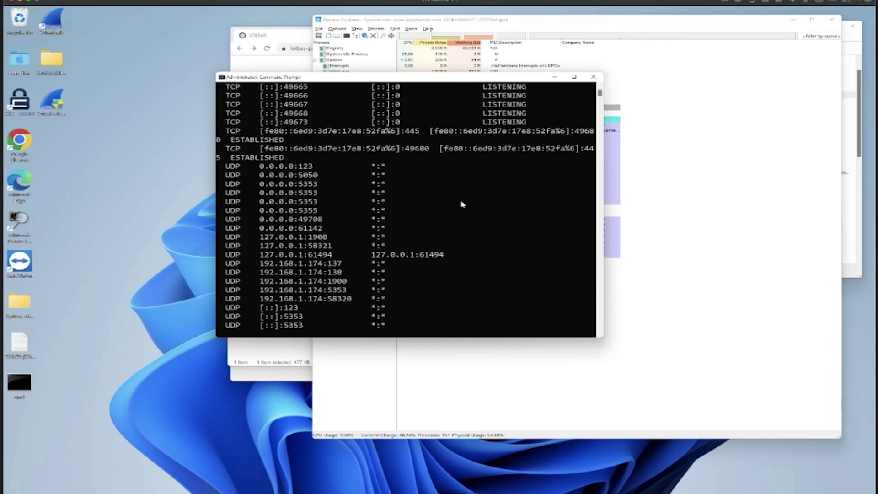
scroll(462, 204, "up", 4)
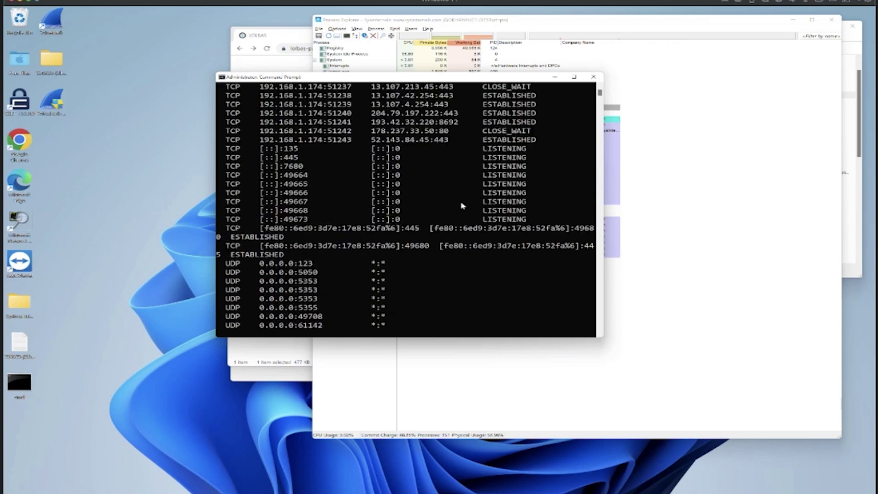
scroll(462, 206, "down", 2)
scroll(462, 207, "down", 7)
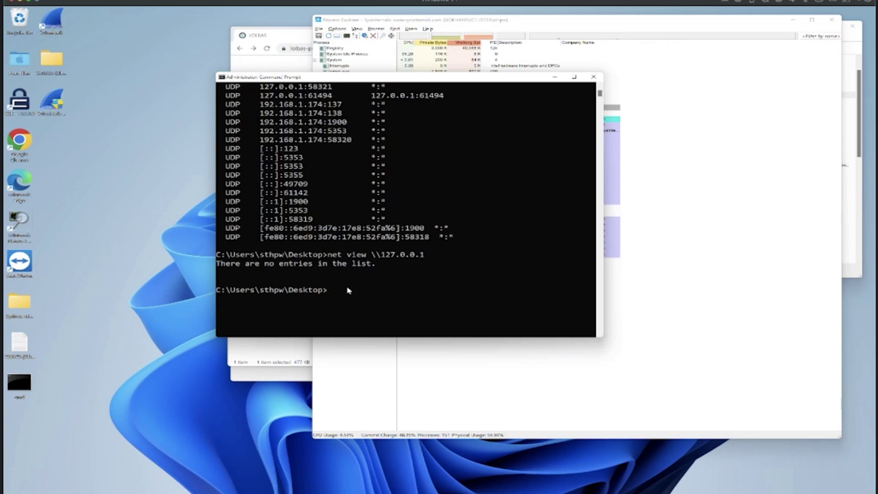
Step: Run net session and nbtstat -S to check for open inbound sessions and NetBIOS connections
left_click(369, 270)
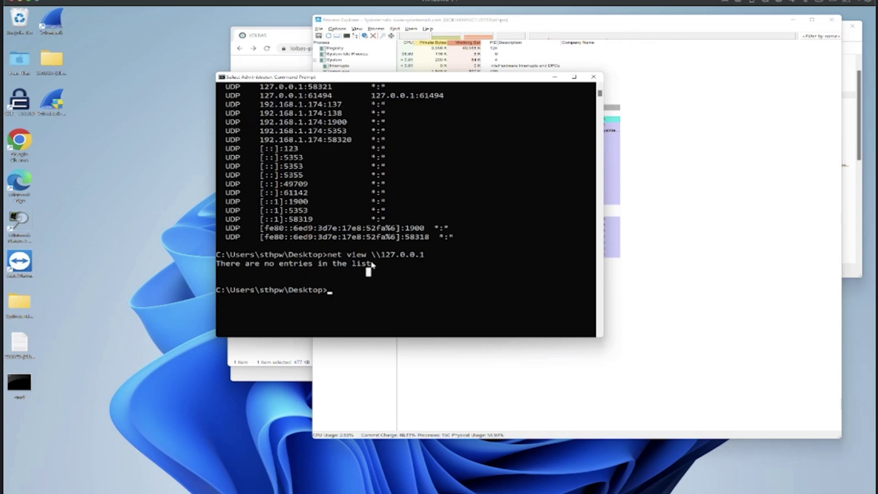
key("Escape")
type("net sessi")
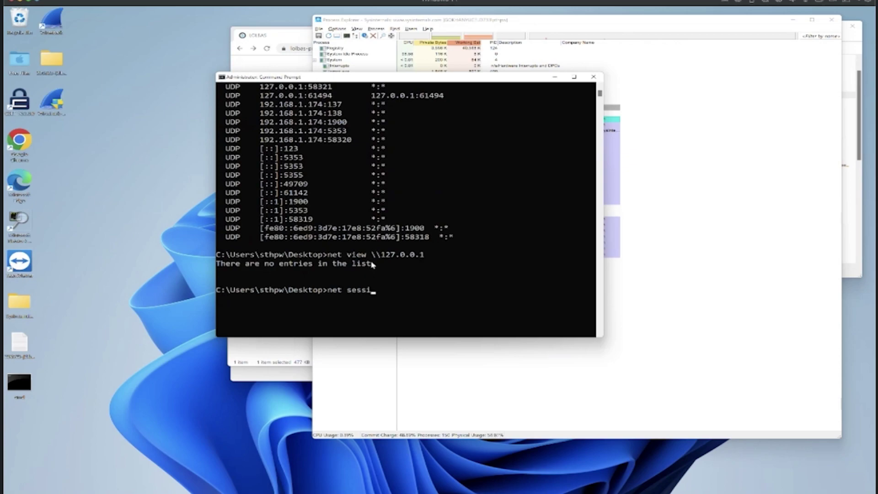
type("on")
key("Return")
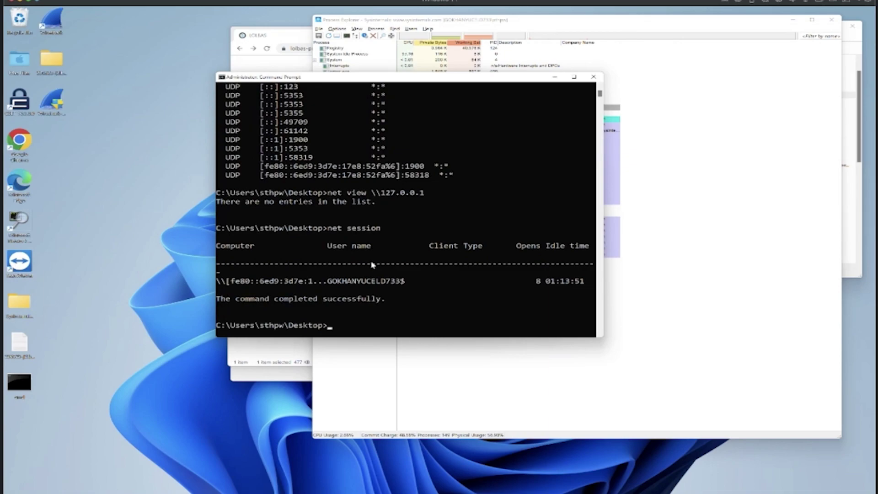
type("nbtstat -S")
key("Return")
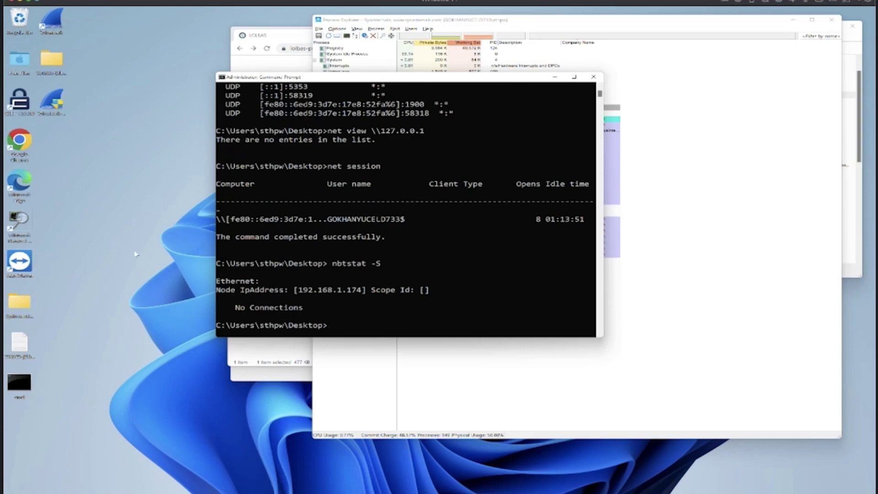
Step: Search Google for sysinternals in a new browser tab, open the Sysinternals Suite page, and look through the local SysinternalsSuite folder
left_click(279, 59)
key("ctrl+t")
left_click(339, 48)
type("sys")
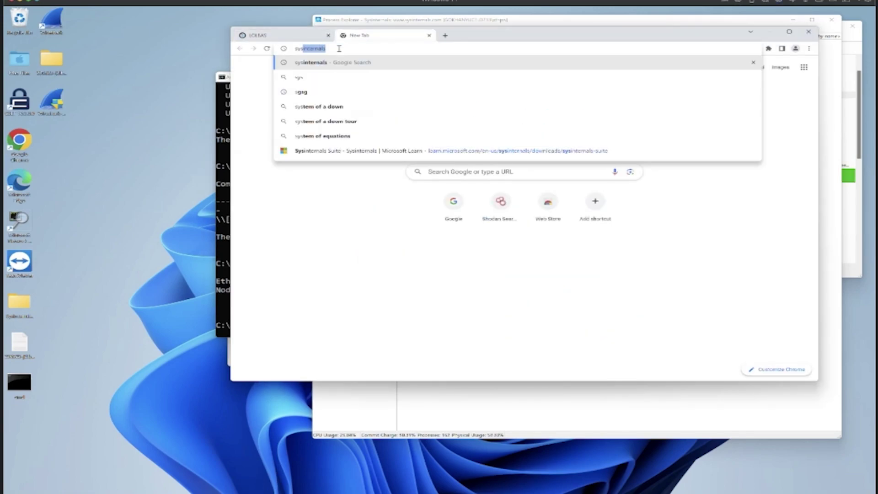
key("Return")
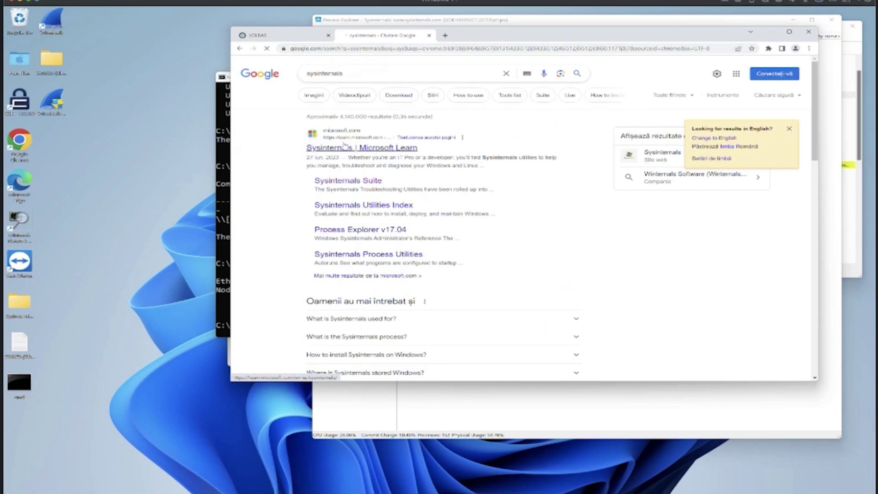
left_click(360, 180)
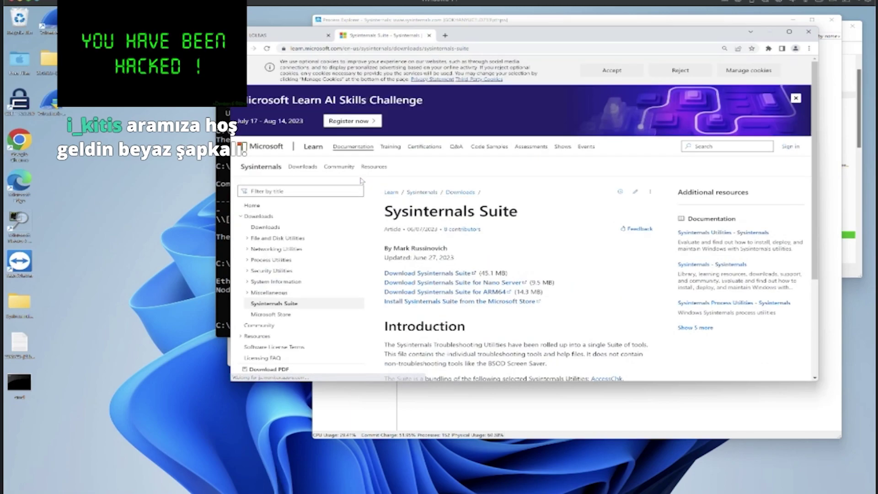
scroll(415, 244, "down", 2)
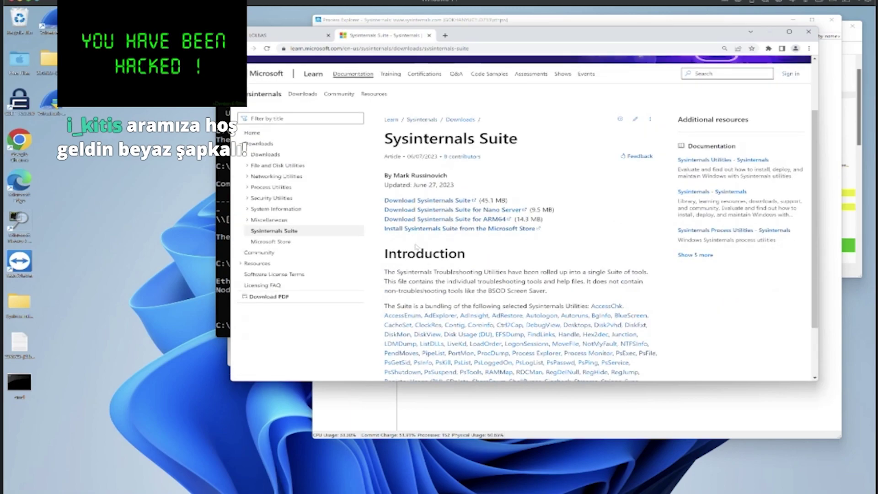
scroll(415, 244, "down", 2)
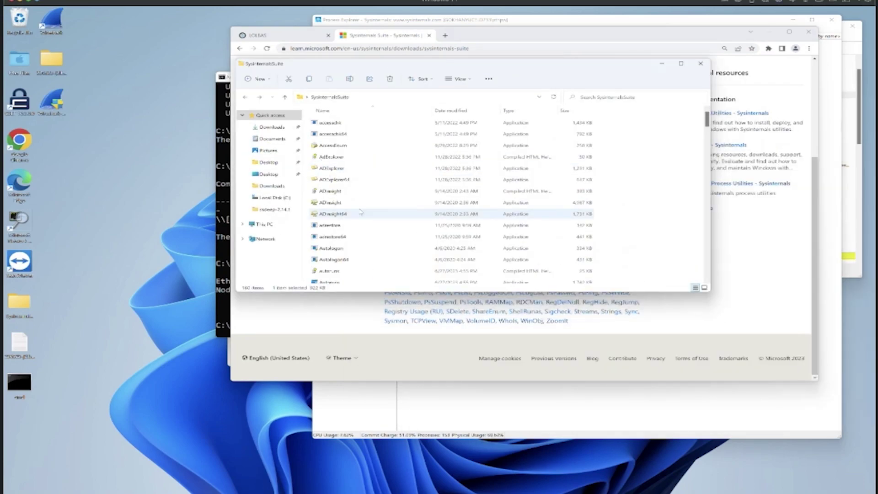
scroll(346, 243, "down", 1)
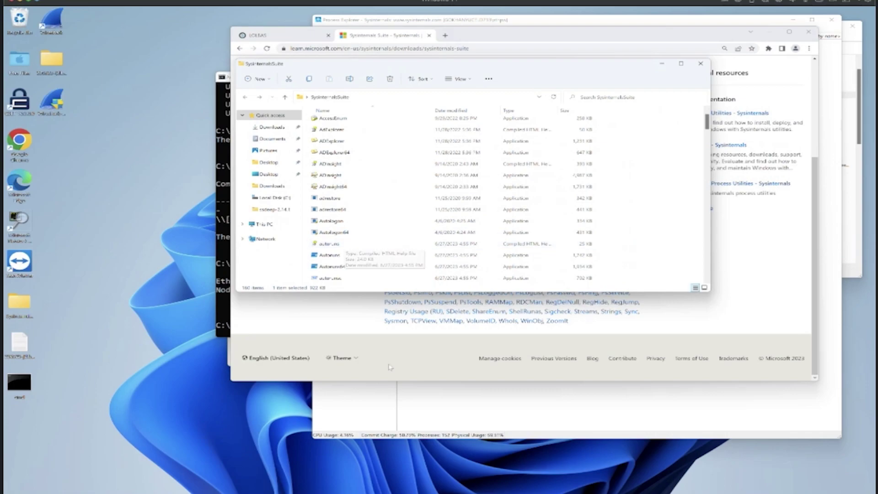
Step: Switch to TCPView and select the malware sample's established connection to 193.42.32.220
left_click(421, 405)
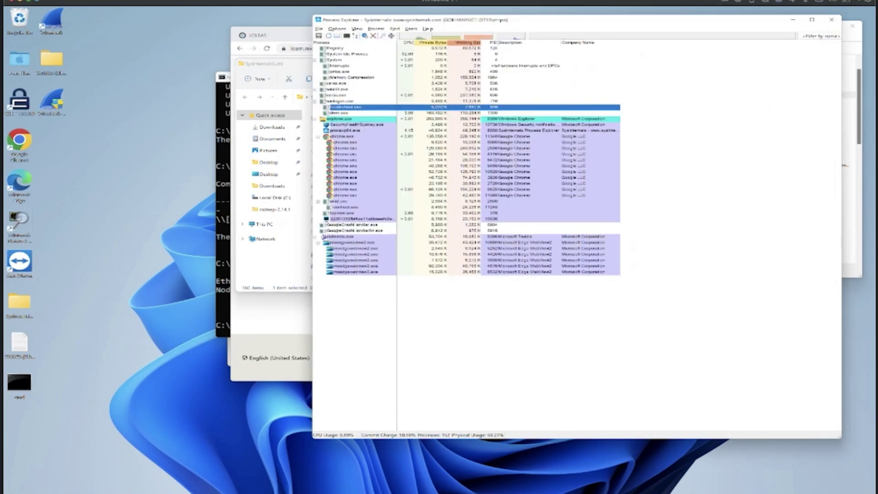
key("alt+Tab")
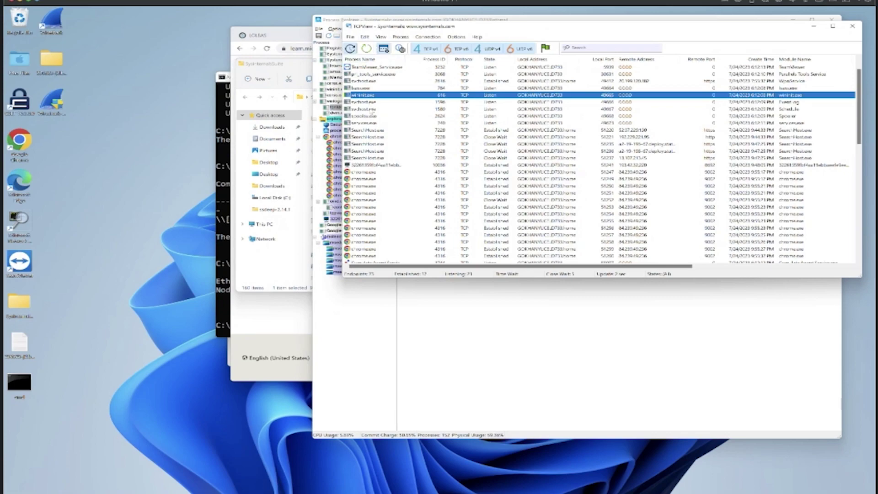
left_click(379, 165)
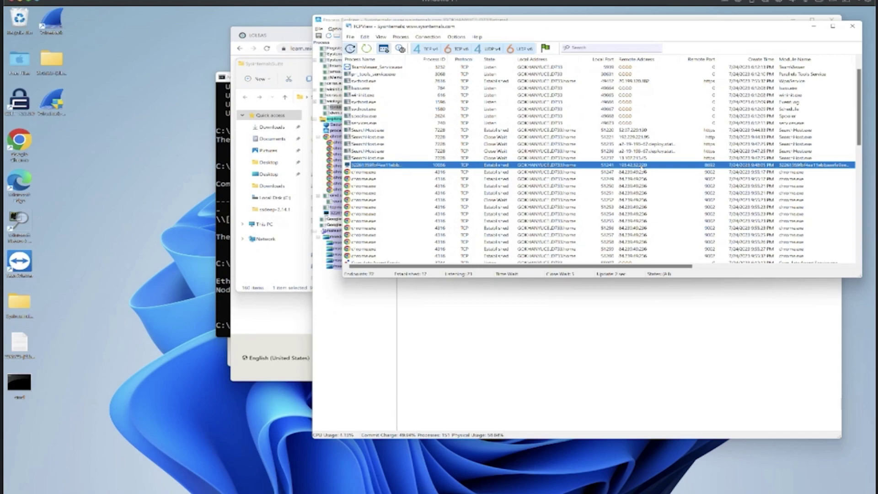
Step: Open shodan.io in a new browser tab and position the browser window so TCPView's connection rows stay readable above it
left_click(274, 35)
left_click(444, 35)
type("shodan.io")
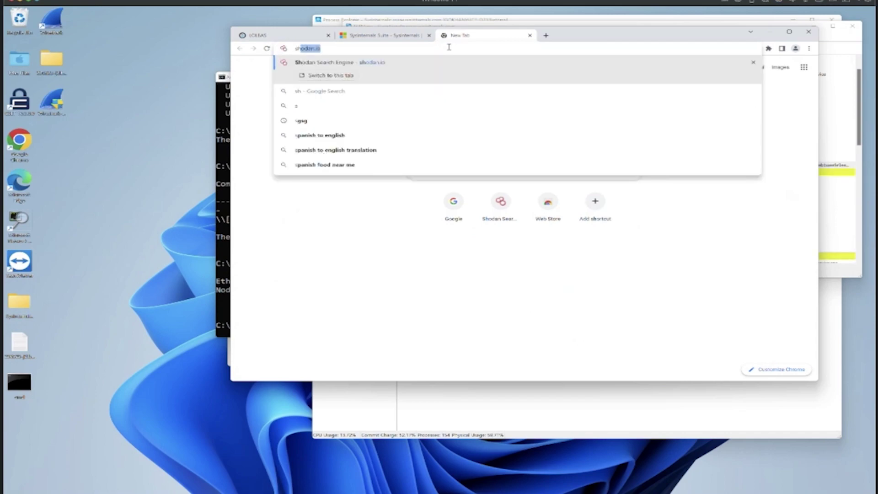
key("Return")
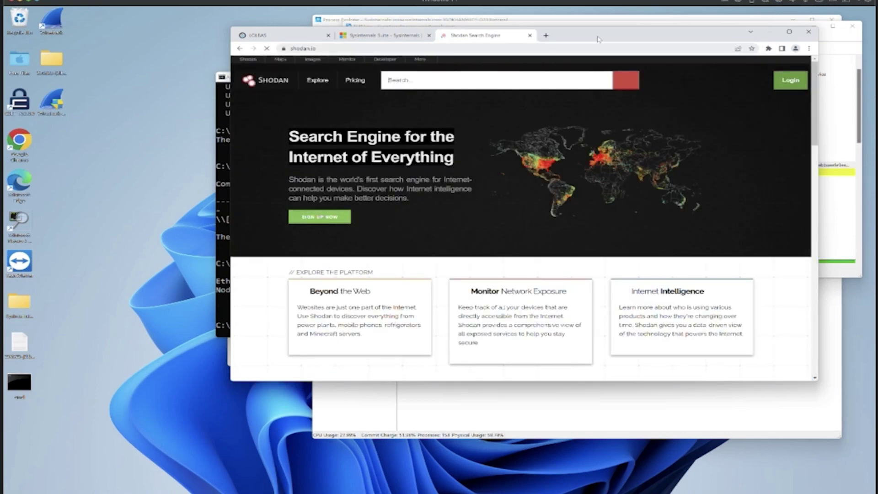
left_click_drag(599, 34, 433, 48)
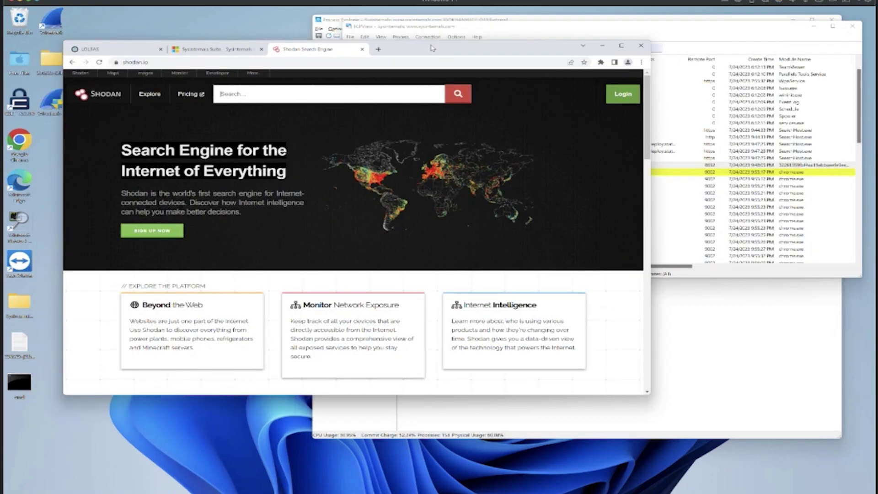
left_click(707, 311)
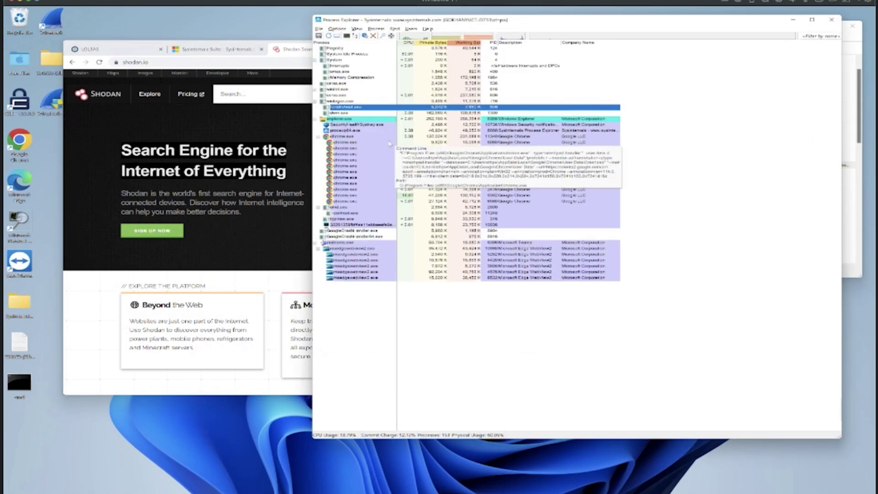
key("alt+Tab")
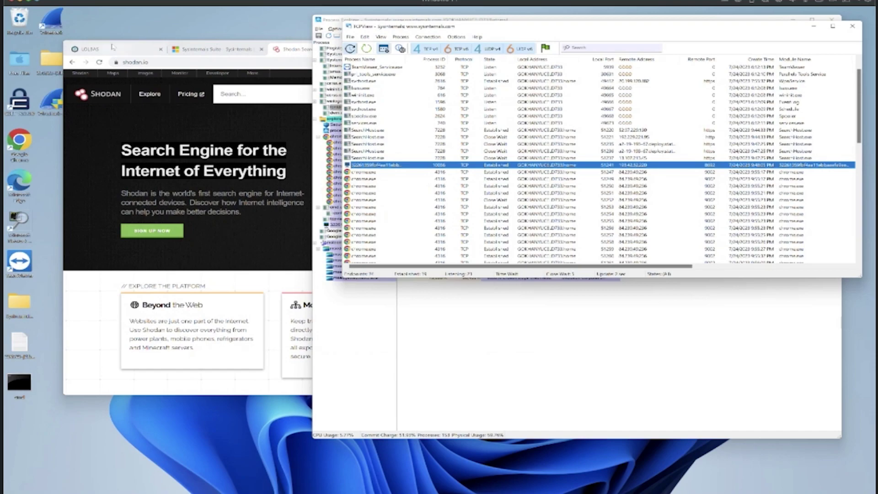
left_click_drag(218, 41, 416, 279)
left_click_drag(606, 287, 600, 236)
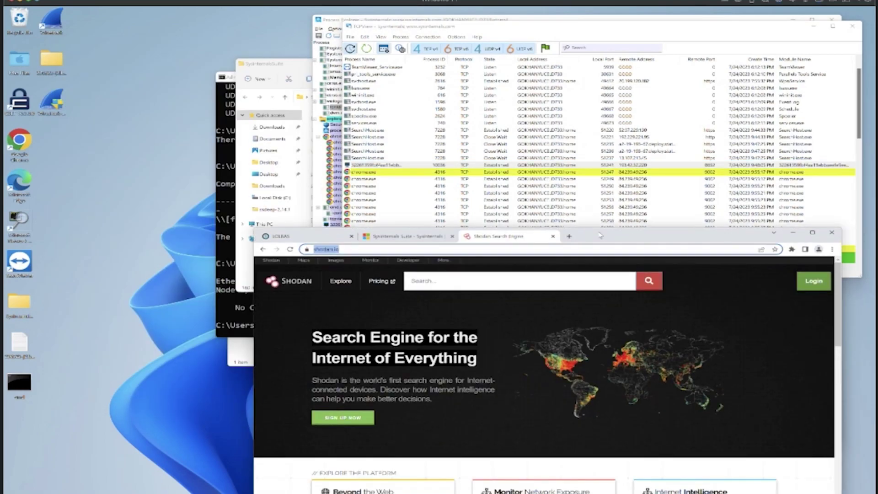
Step: Search Shodan for the IP address 193.42.32.220
left_click(499, 280)
type("193.42.32")
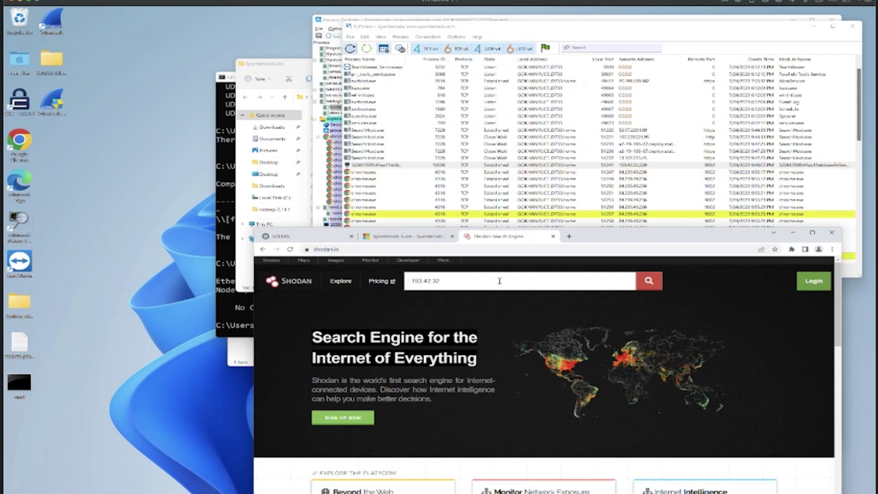
type(".220")
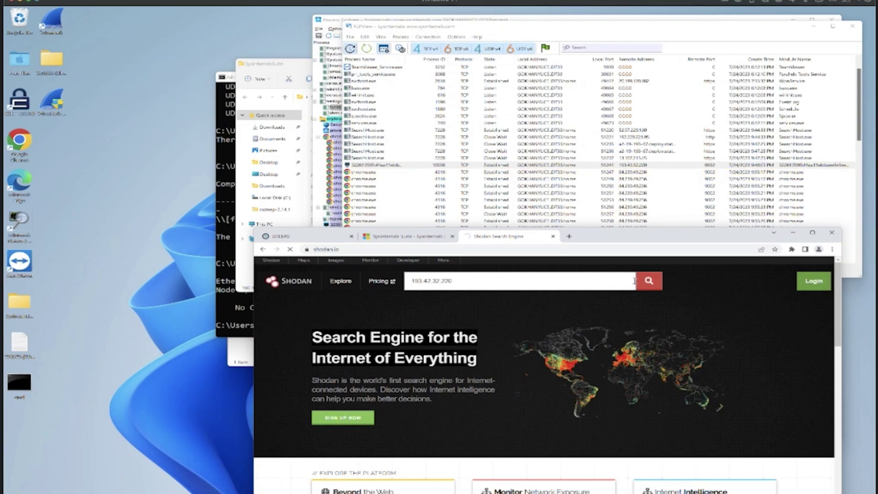
left_click(653, 284)
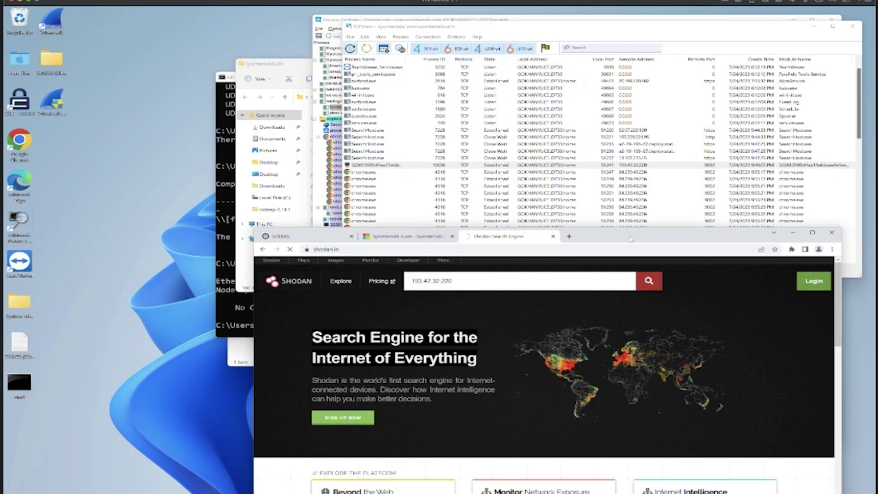
Step: Move the browser window higher on the desktop and review the Shodan host report for 193.42.32.220
left_click_drag(626, 234, 568, 81)
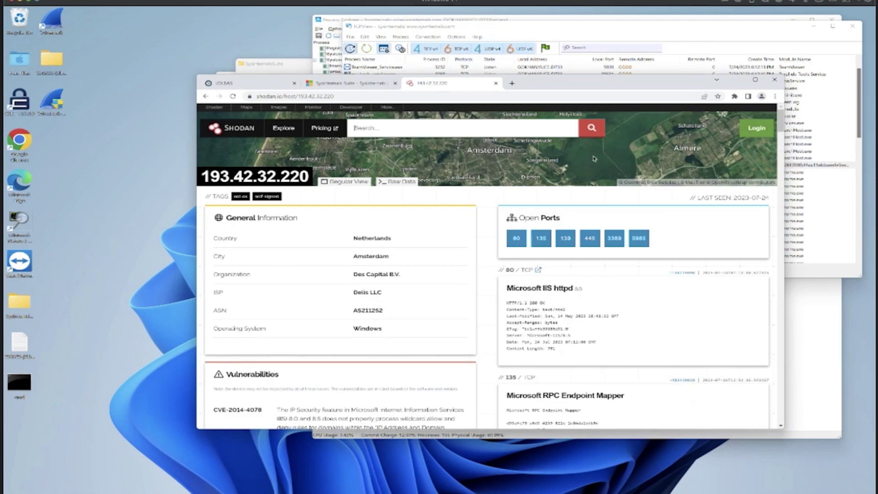
scroll(581, 226, "down", 1)
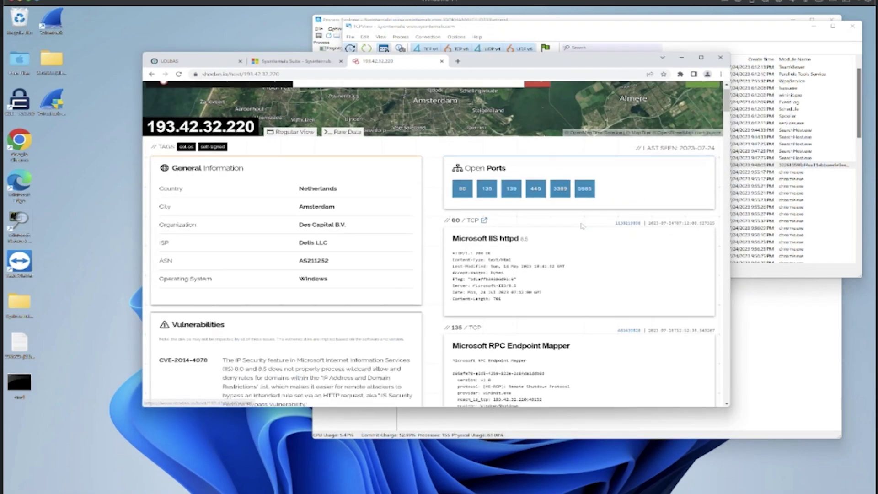
scroll(582, 226, "down", 3)
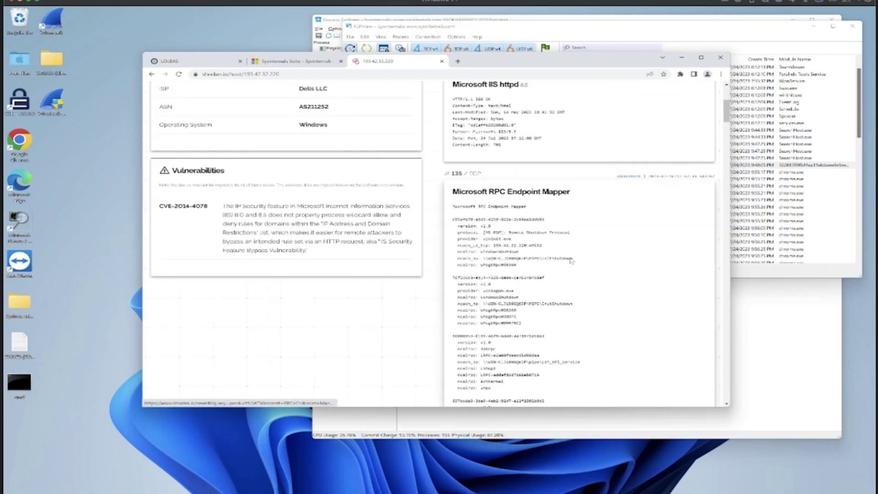
scroll(570, 258, "up", 4)
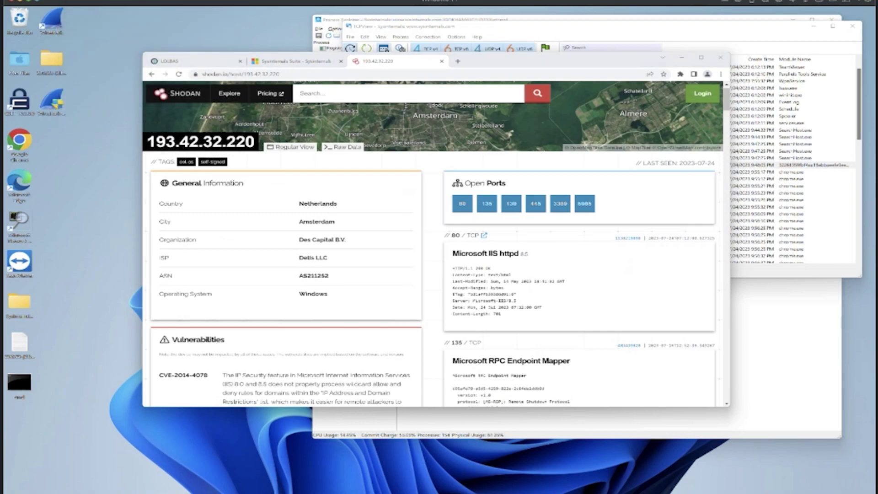
Step: Browse to Local Disk (C:) in File Explorer, open the malware's keylogger logs file and read through its entries
mouse_move(430, 463)
left_click(340, 462)
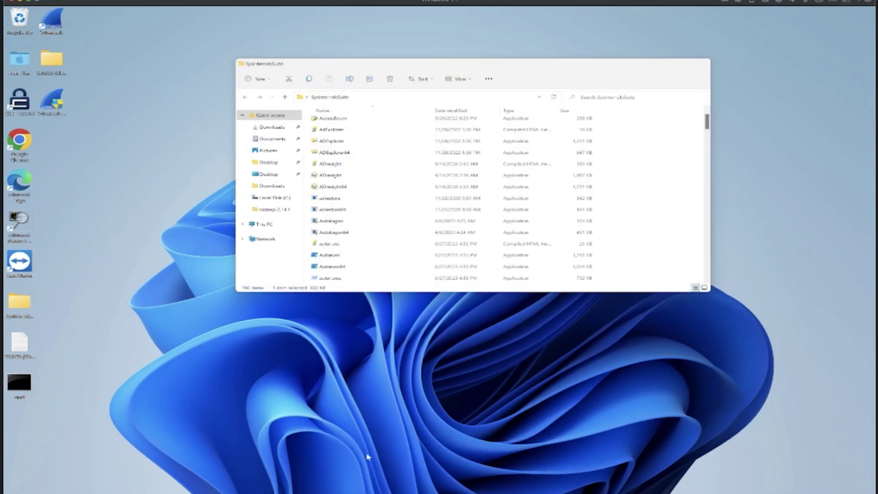
left_click(272, 198)
double_click(338, 179)
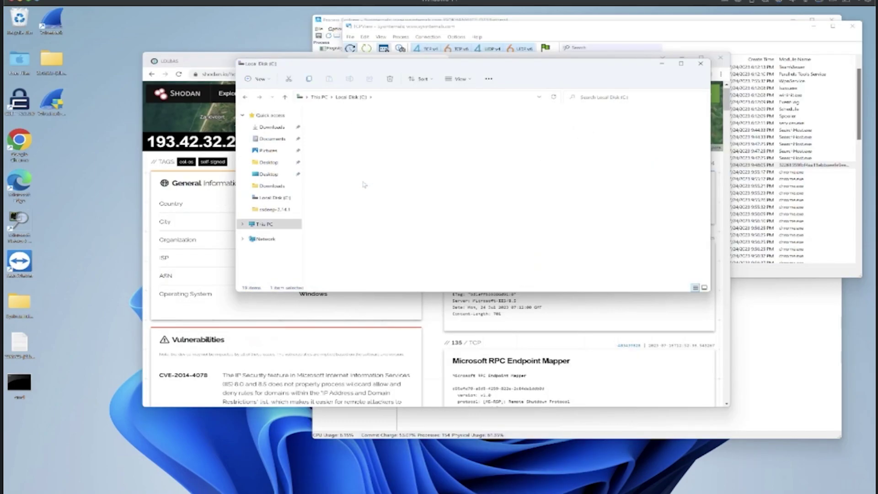
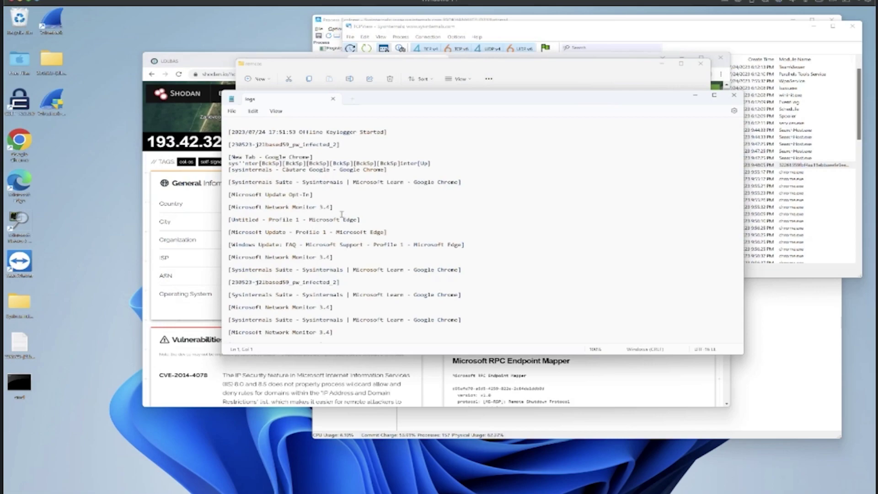
scroll(360, 224, "down", 6)
scroll(359, 224, "down", 10)
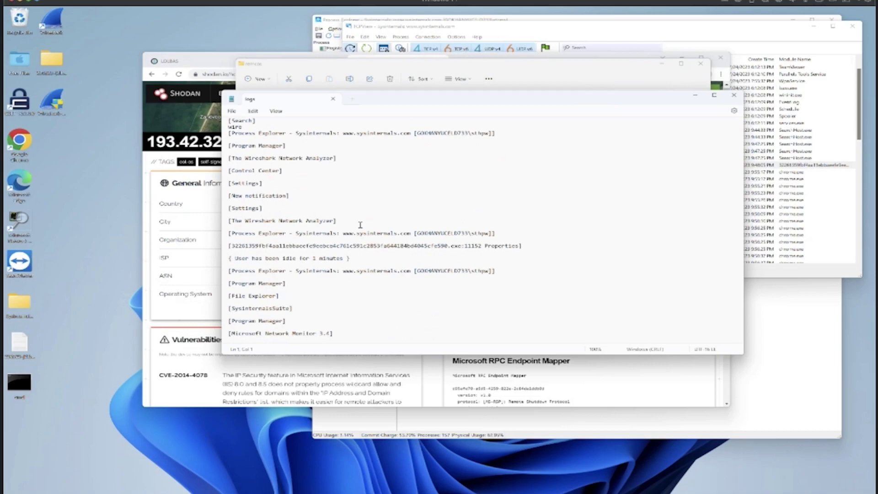
Step: Return to the Shodan report for 193.42.32.220 and examine its general information, vulnerabilities and open-port services down to WinRM
left_click(219, 62)
left_click(383, 65)
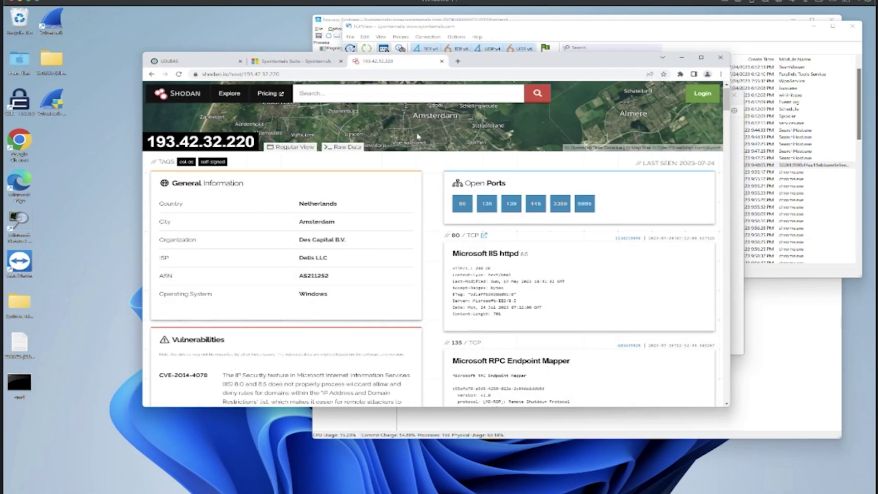
scroll(417, 172, "down", 1)
scroll(417, 172, "down", 1)
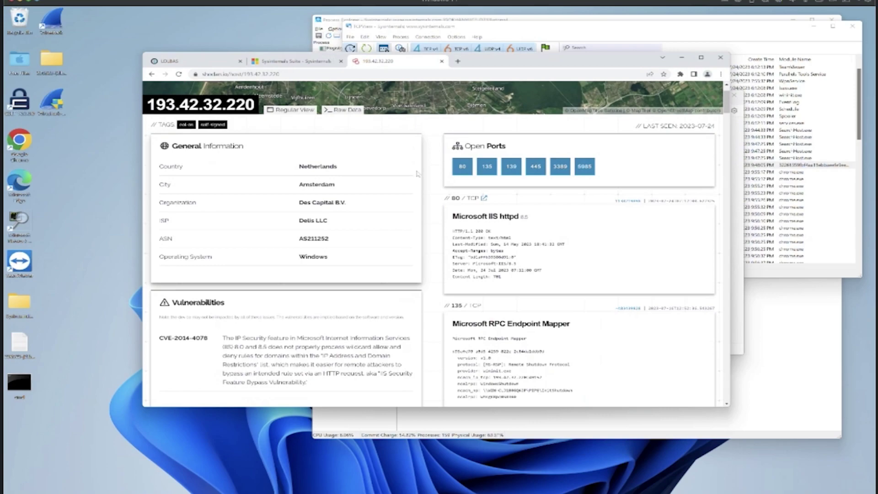
scroll(417, 173, "down", 3)
scroll(498, 254, "down", 2)
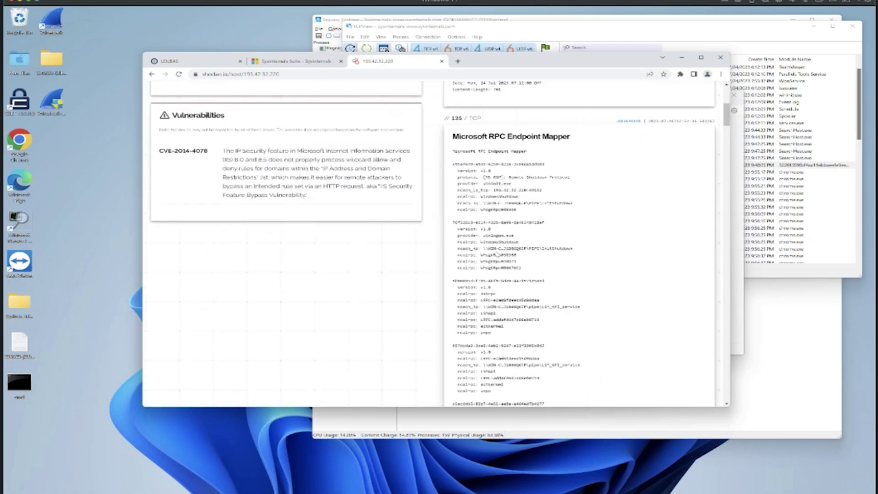
scroll(498, 253, "down", 1)
scroll(496, 252, "down", 7)
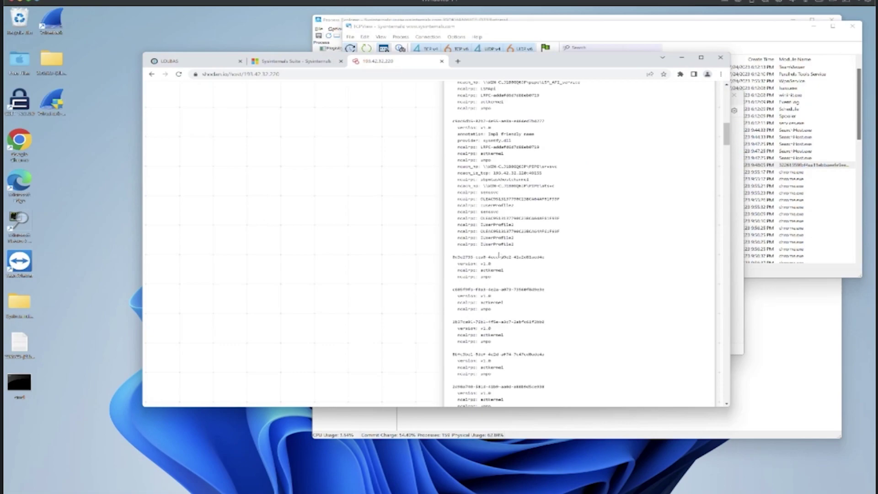
scroll(500, 254, "down", 5)
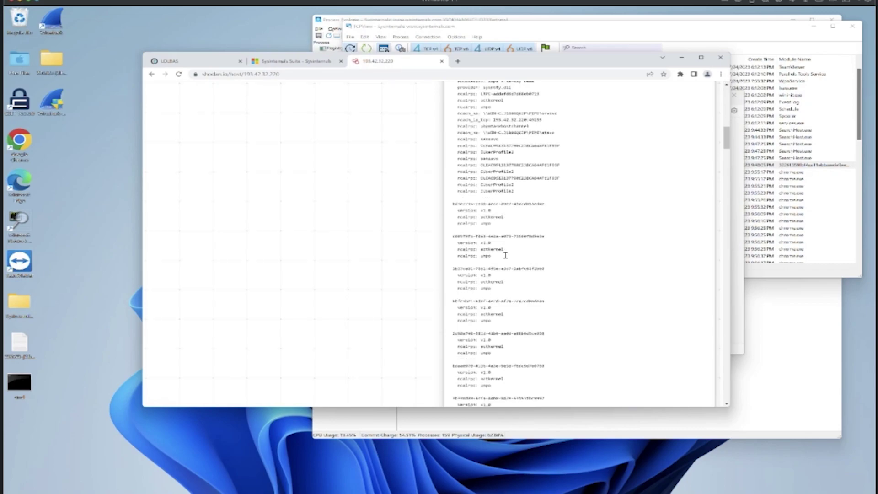
scroll(506, 261, "down", 15)
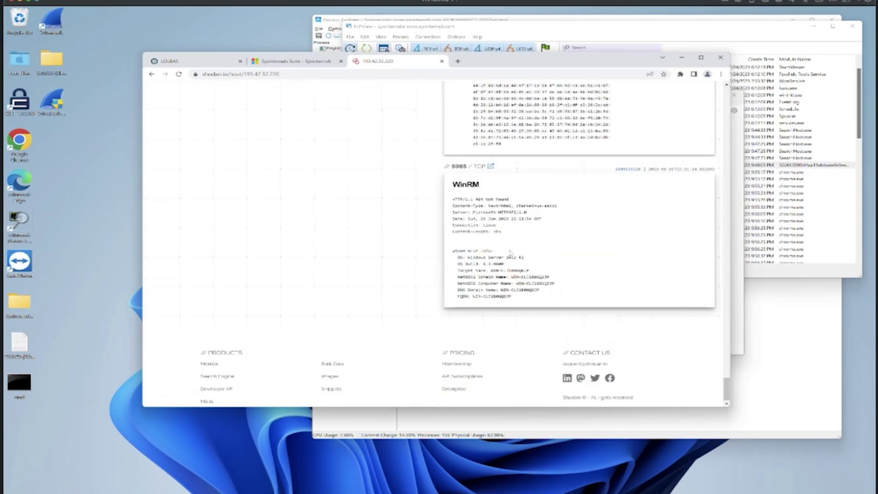
Step: Examine the host's Remote Desktop Protocol entry on port 3389, including its SSL certificate and login screen capture
scroll(511, 253, "up", 5)
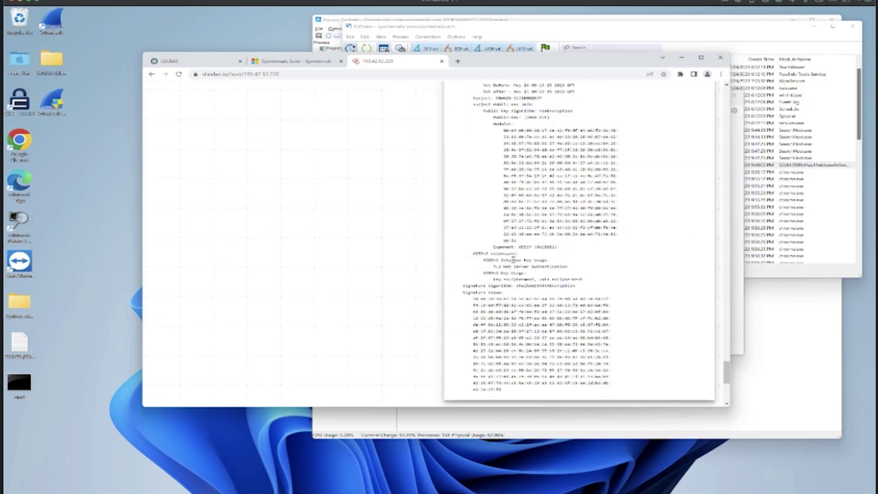
scroll(513, 260, "up", 2)
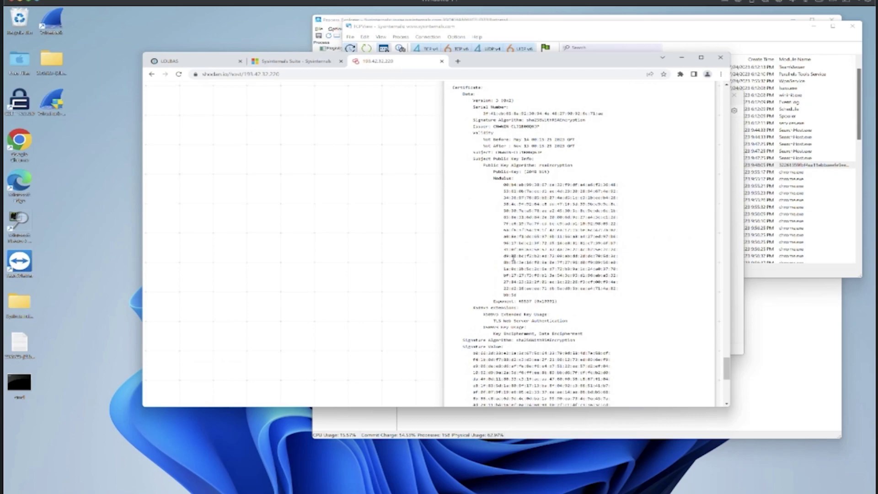
scroll(513, 258, "up", 5)
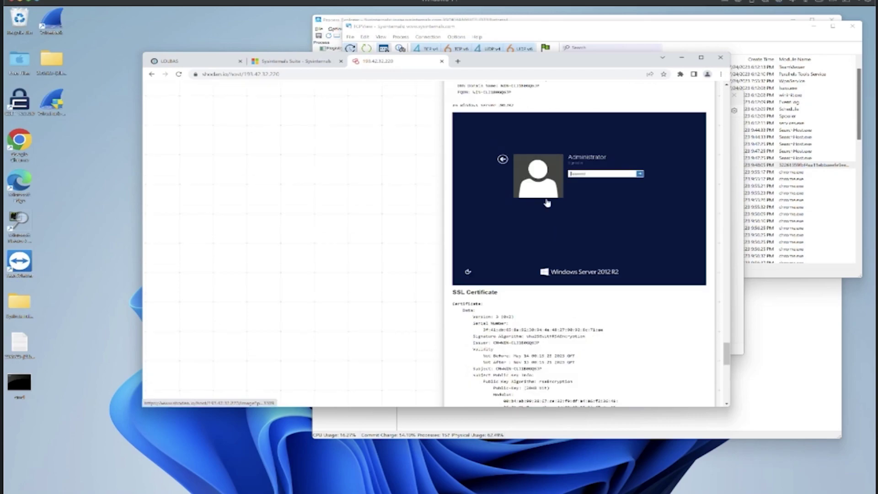
scroll(507, 175, "up", 1)
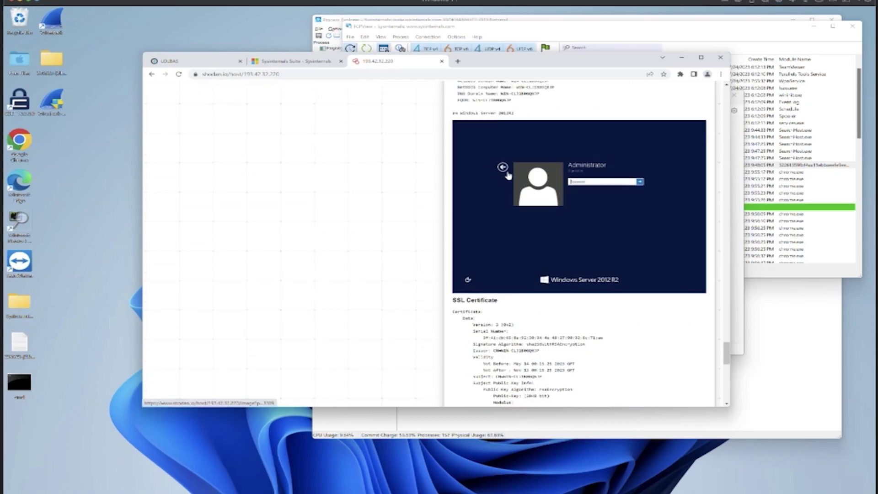
scroll(508, 176, "up", 3)
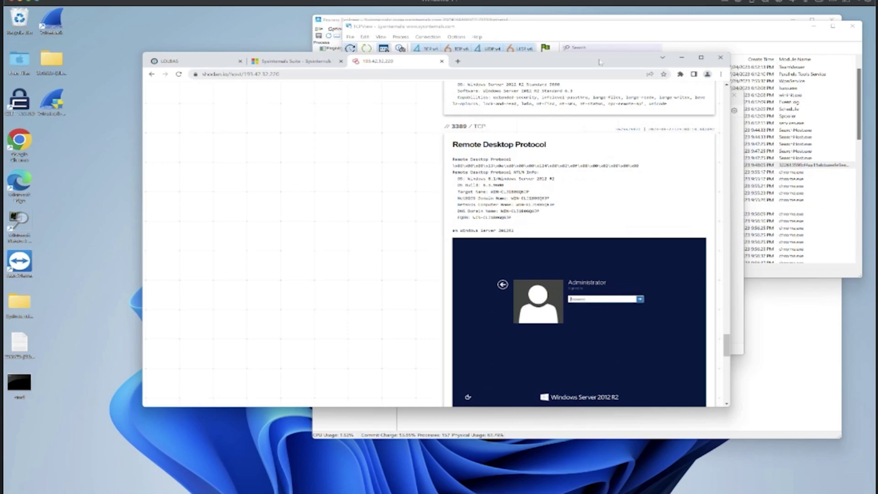
Step: Switch through TCPView to Process Explorer, open the malware sample's properties and inspect one of its threads
left_click(595, 35)
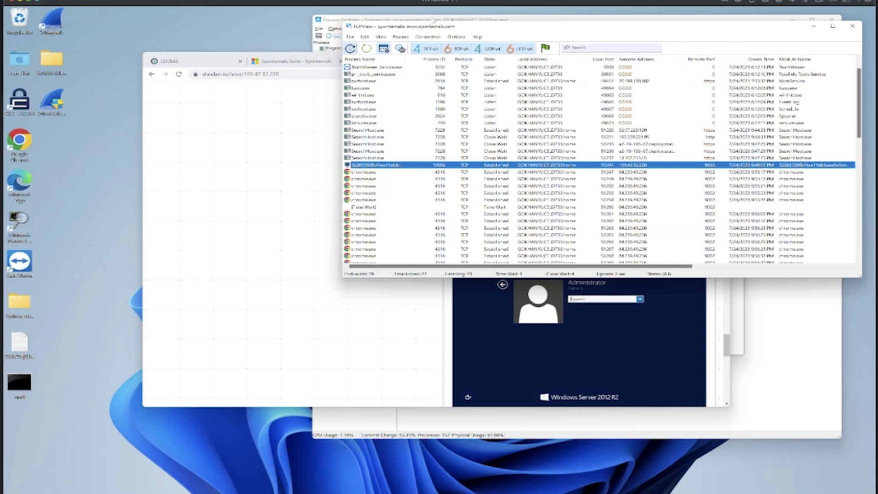
left_click(432, 20)
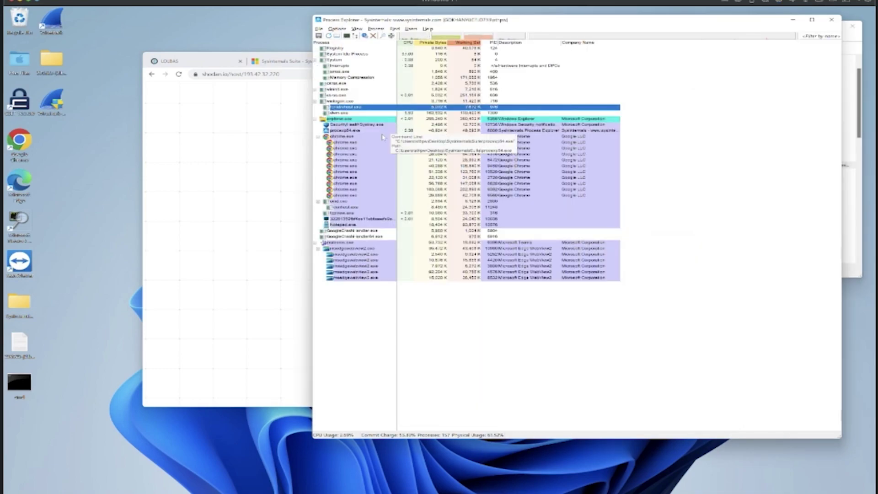
mouse_move(342, 220)
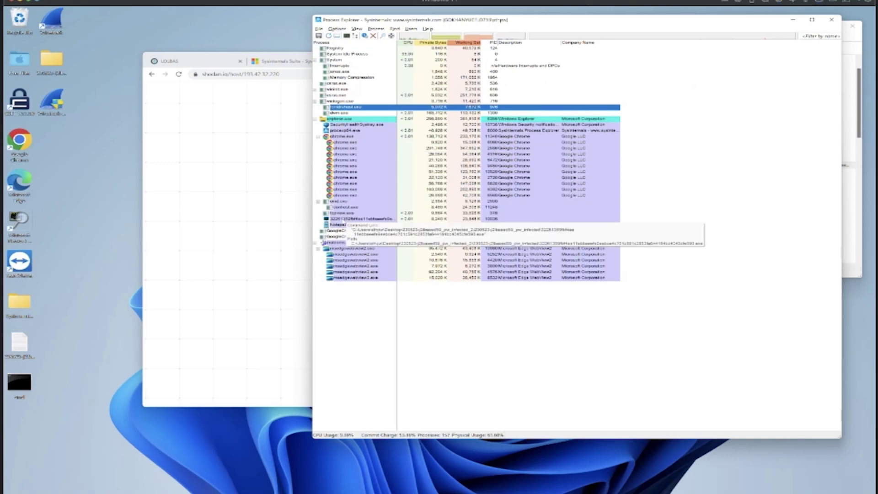
double_click(342, 220)
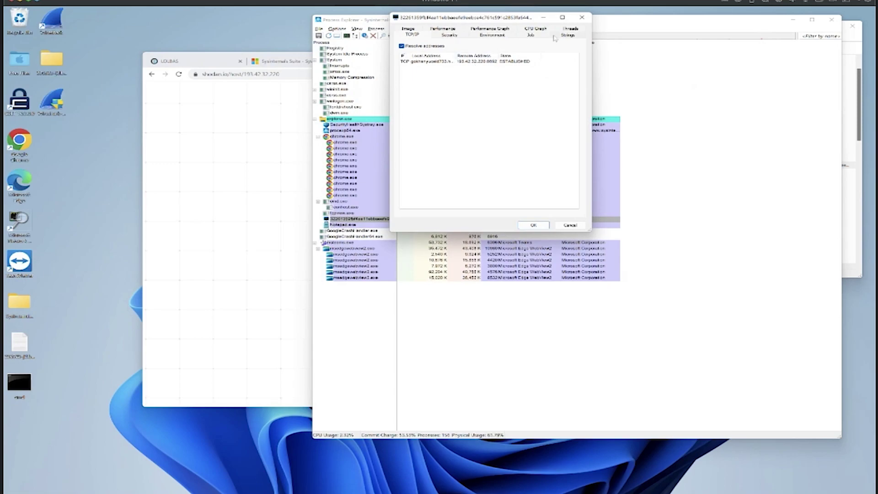
left_click(568, 29)
left_click(491, 71)
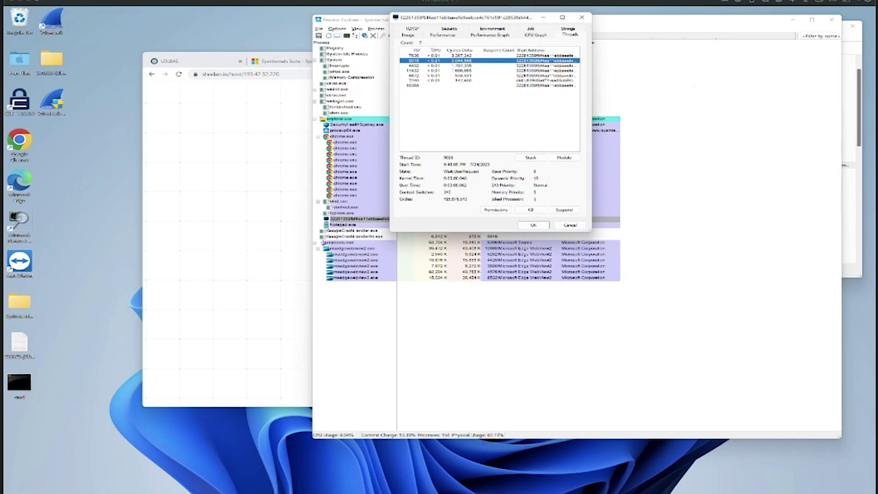
Step: Switch to Command Prompt, run tasklist -v and find the malware sample's entry in the output
key("alt+Tab")
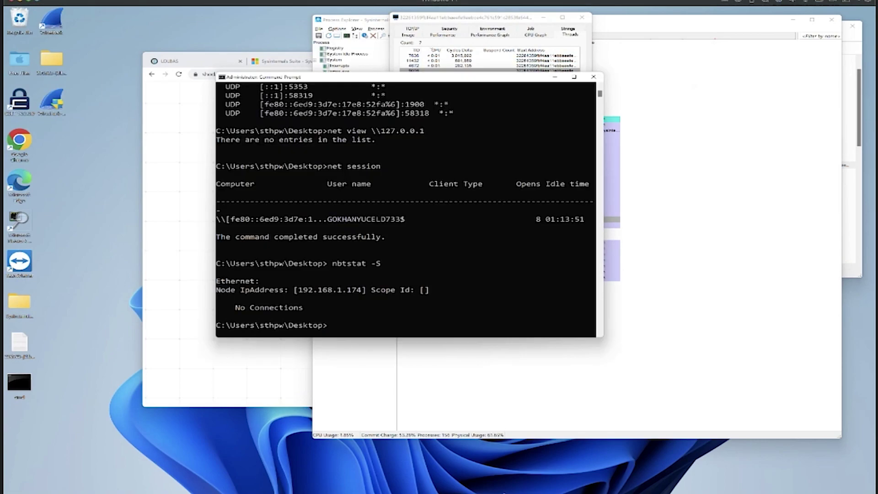
type("tasklist -v")
key("Return")
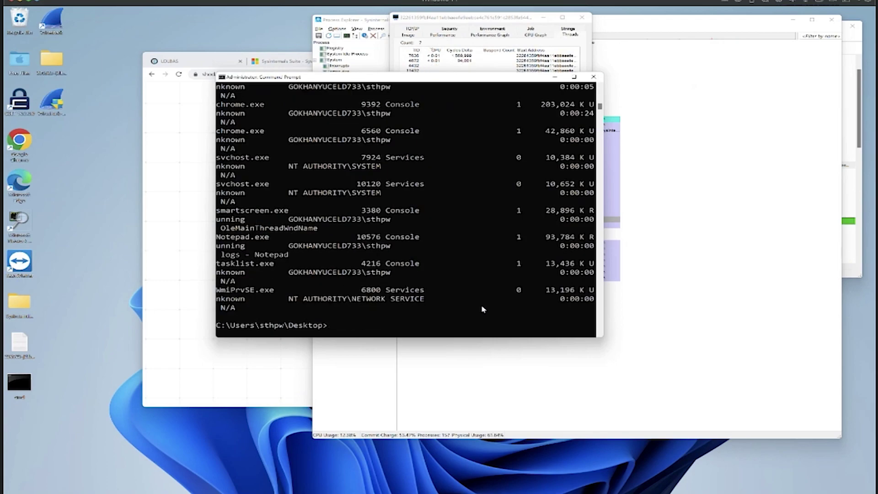
scroll(318, 223, "up", 1)
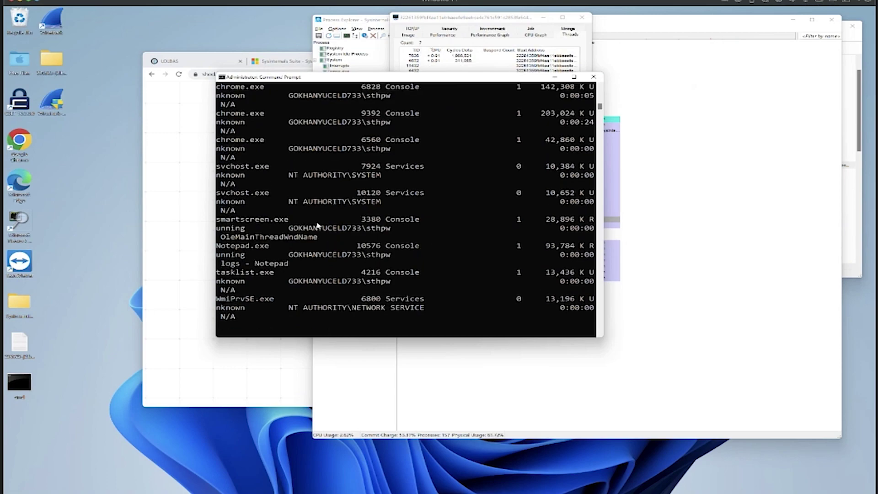
scroll(318, 224, "up", 2)
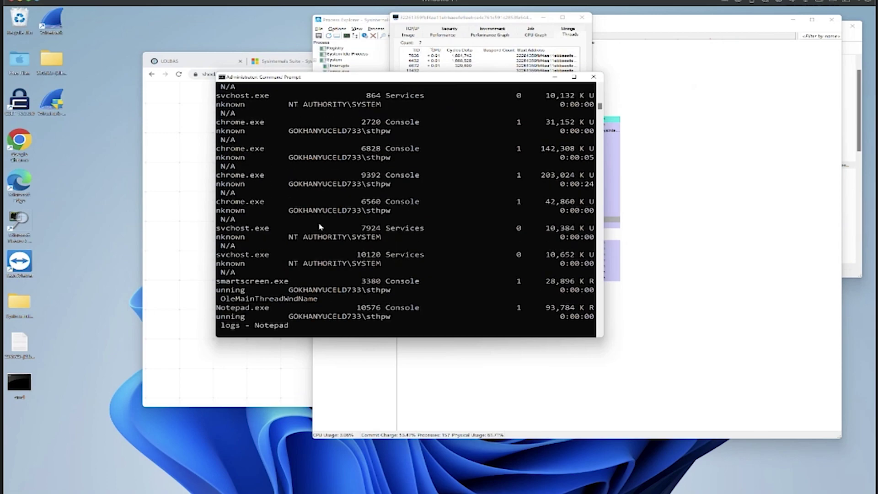
scroll(318, 226, "up", 2)
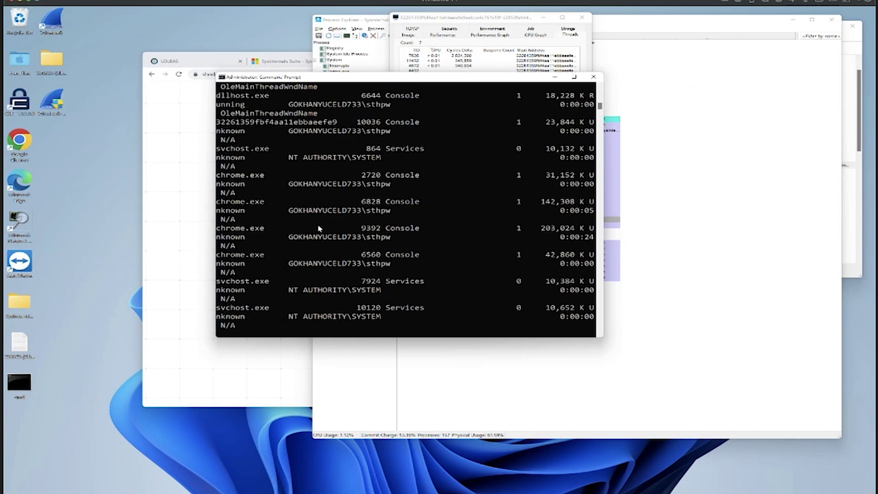
Step: Return to the malware process's properties, inspect its most active threads and move the dialog clear of the process list
left_click(450, 64)
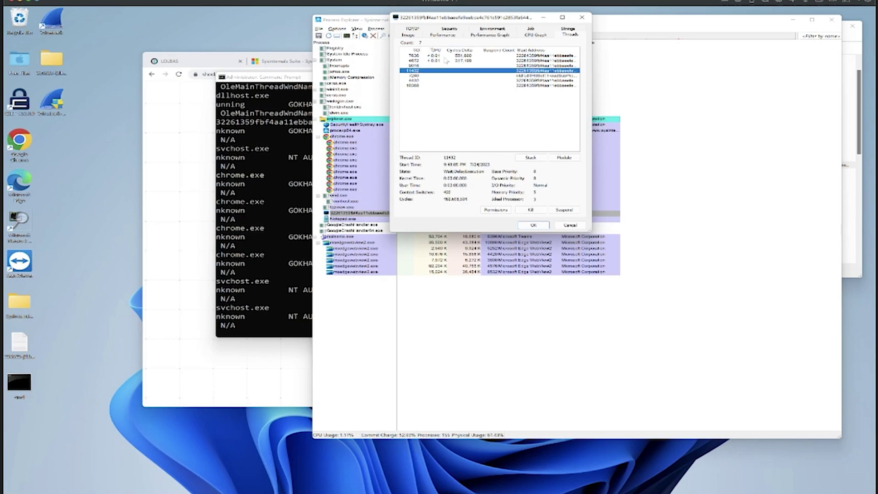
left_click(455, 66)
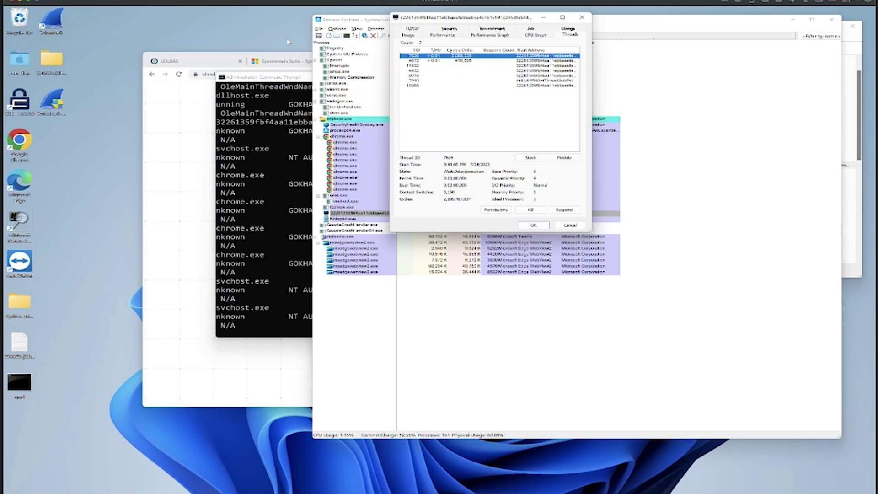
left_click_drag(457, 17, 561, 11)
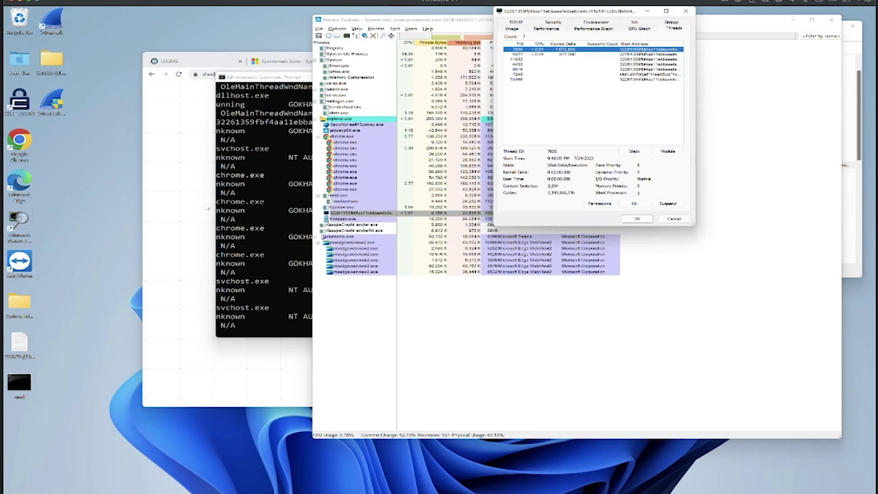
Step: Run tasklist /M in Command Prompt to list the modules loaded by each process
left_click(249, 199)
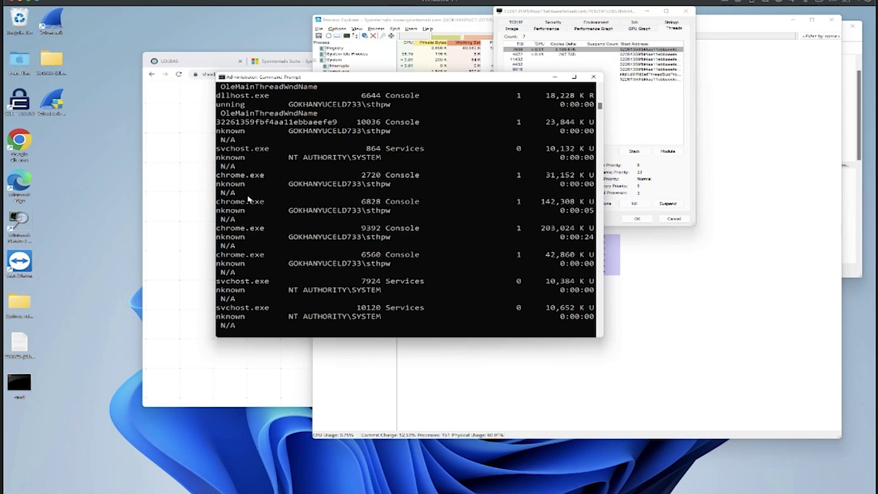
type("tasklist /M")
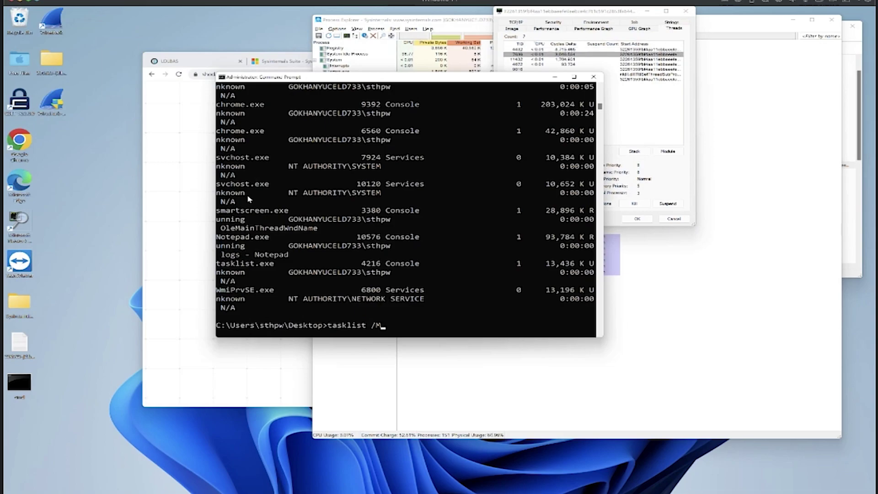
key("Return")
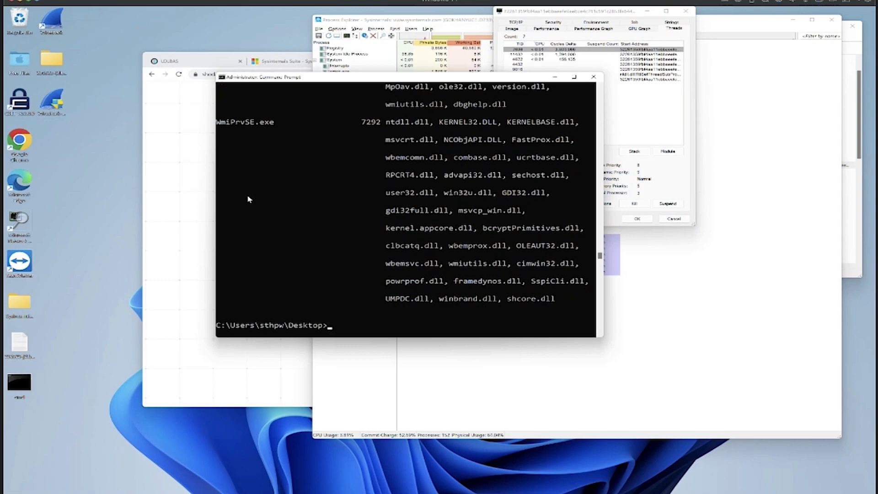
type("tasklist /M")
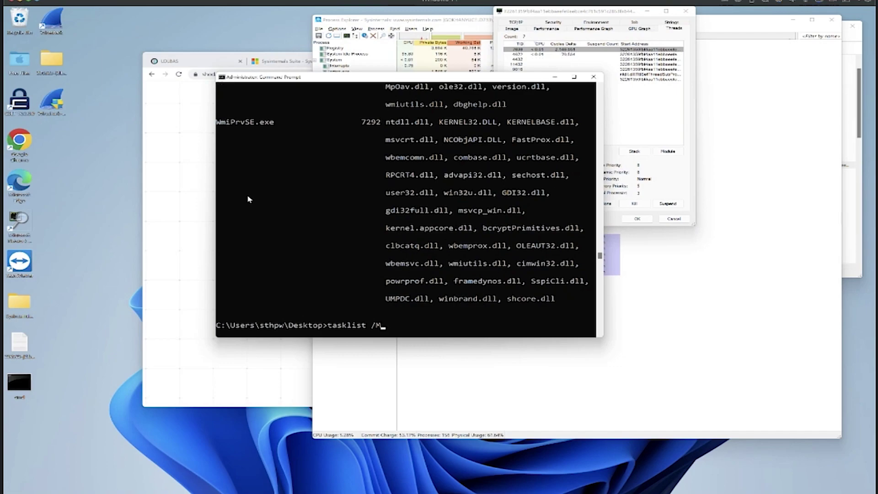
key("BackSpace")
key("BackSpace")
key("BackSpace")
key("BackSpace")
key("BackSpace")
key("BackSpace")
key("BackSpace")
key("BackSpace")
key("BackSpace")
key("BackSpace")
key("BackSpace")
Step: Run wmic process list full in Command Prompt and review the detailed process entries in its output
type("wm")
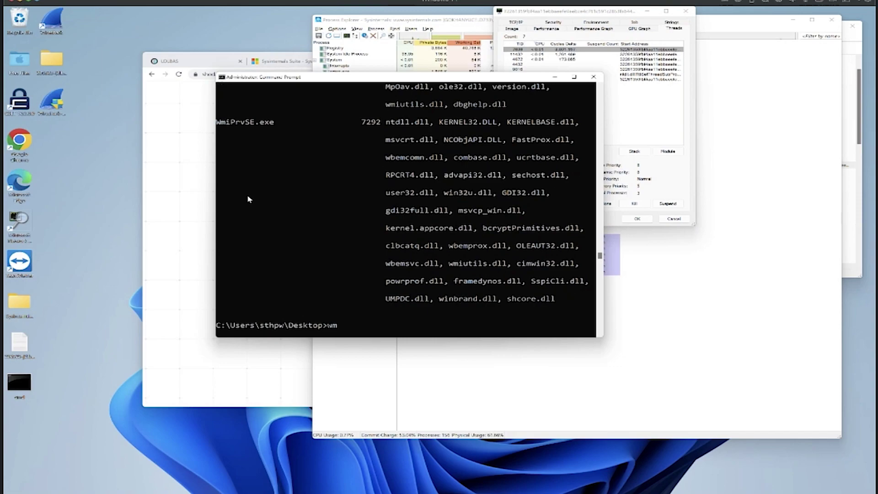
type("ic process")
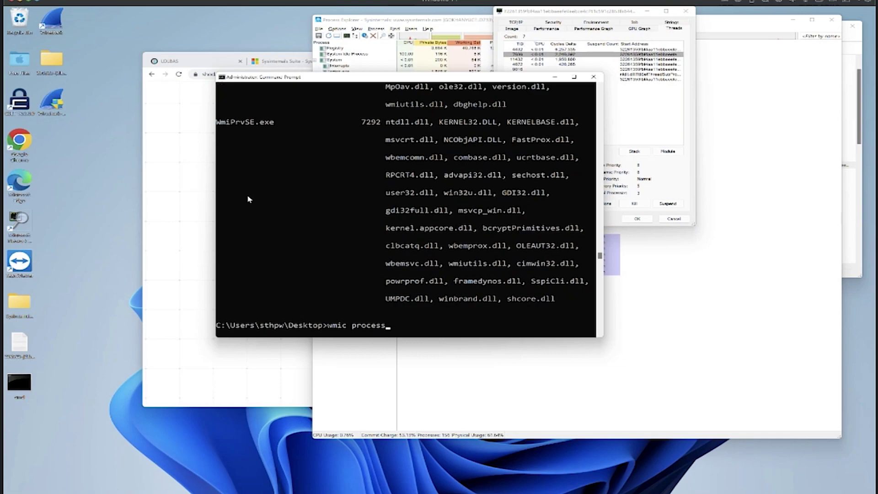
type(" list ")
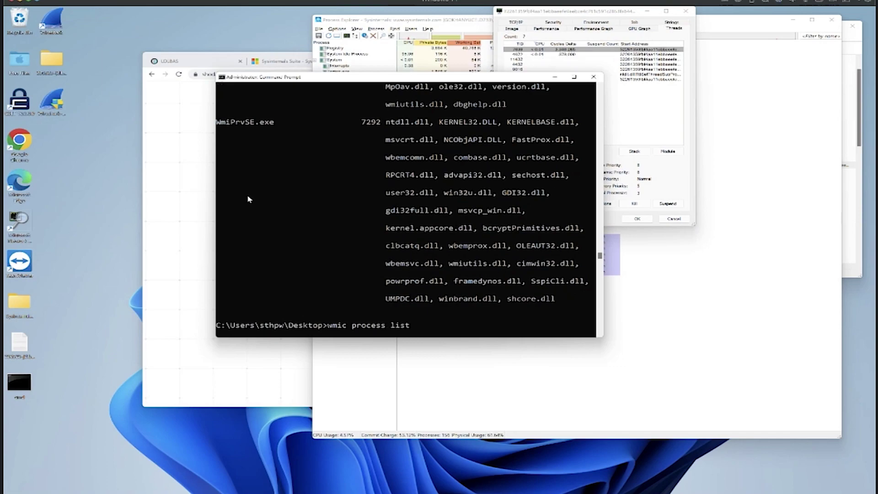
type("full")
key("Return")
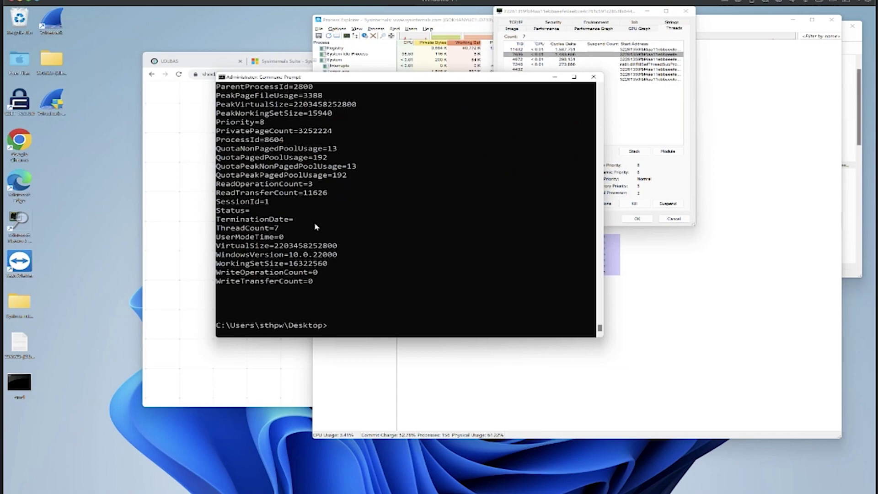
scroll(289, 192, "up", 2)
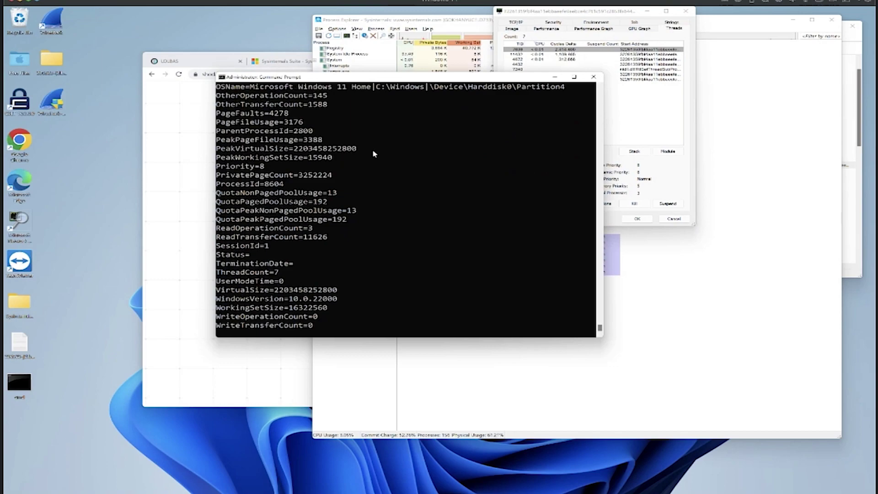
scroll(347, 150, "up", 1)
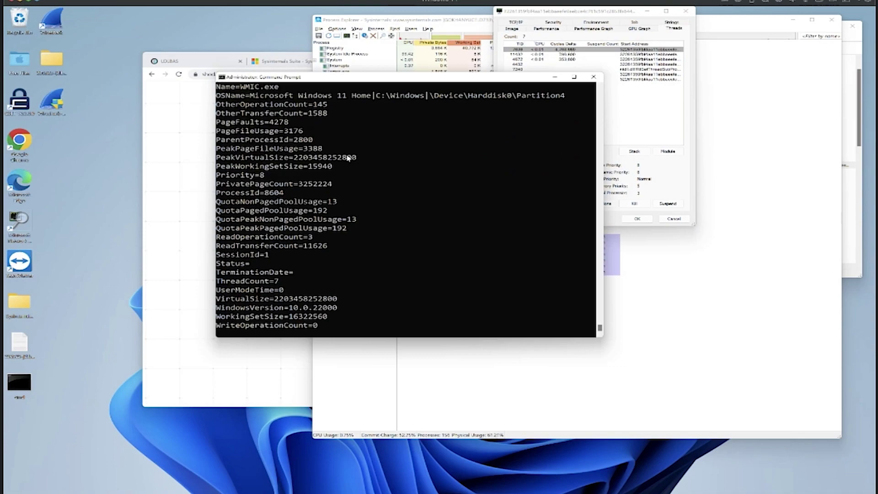
scroll(348, 156, "up", 4)
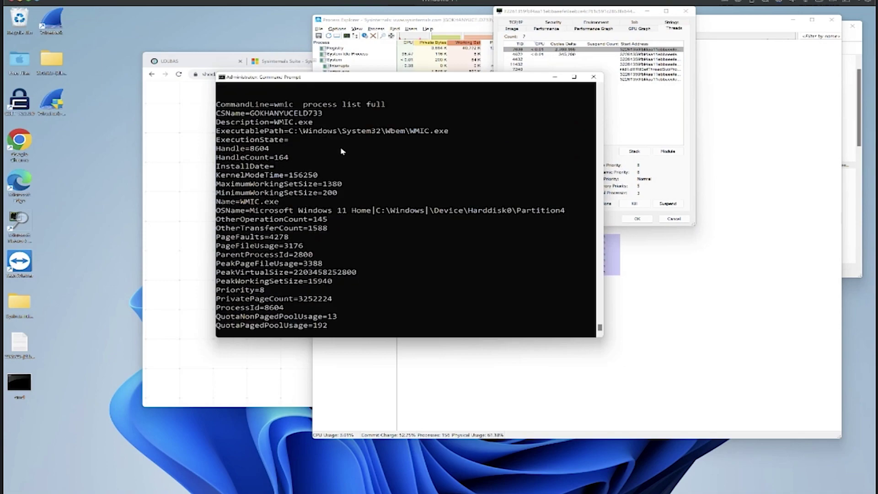
scroll(340, 148, "up", 2)
scroll(341, 152, "up", 7)
scroll(341, 151, "up", 5)
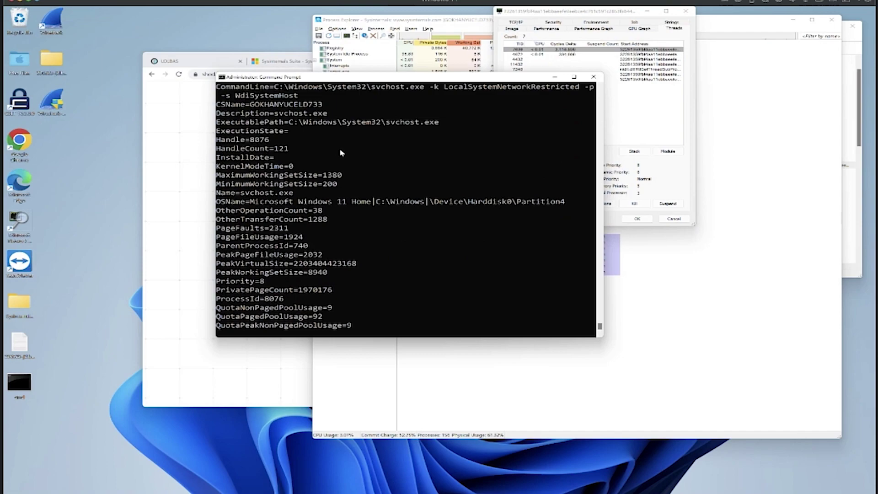
scroll(341, 152, "up", 8)
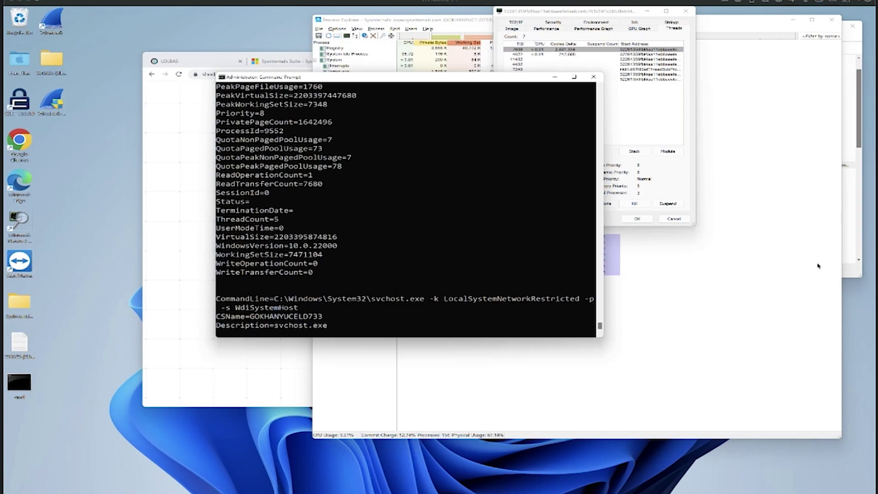
Step: Clear the console with cls, run net start and look through the list of started Windows services
type("cl")
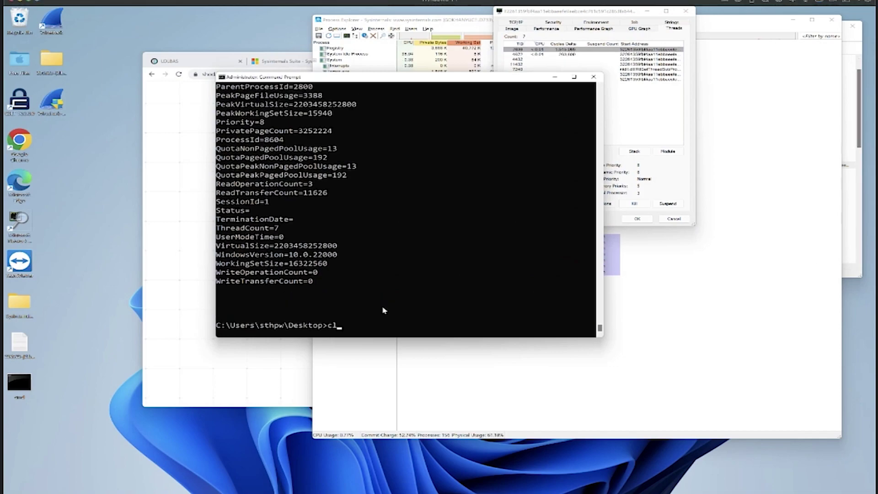
type("s")
key("Return")
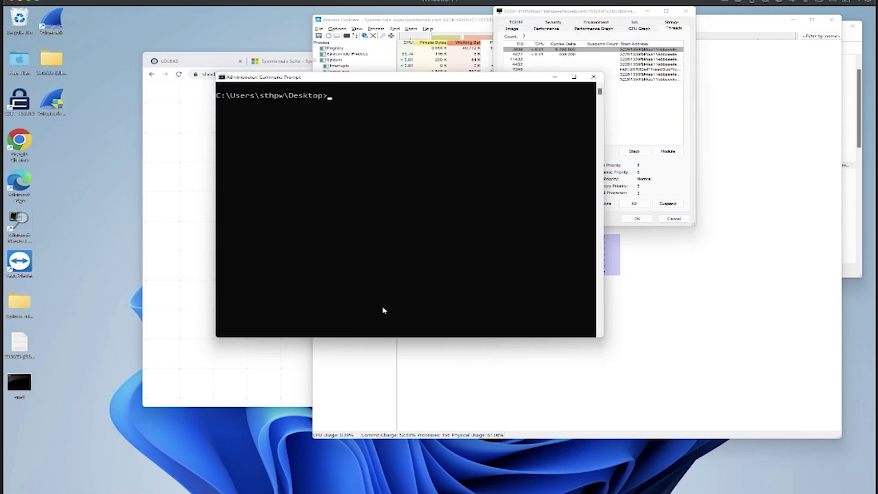
type("net start")
key("Return")
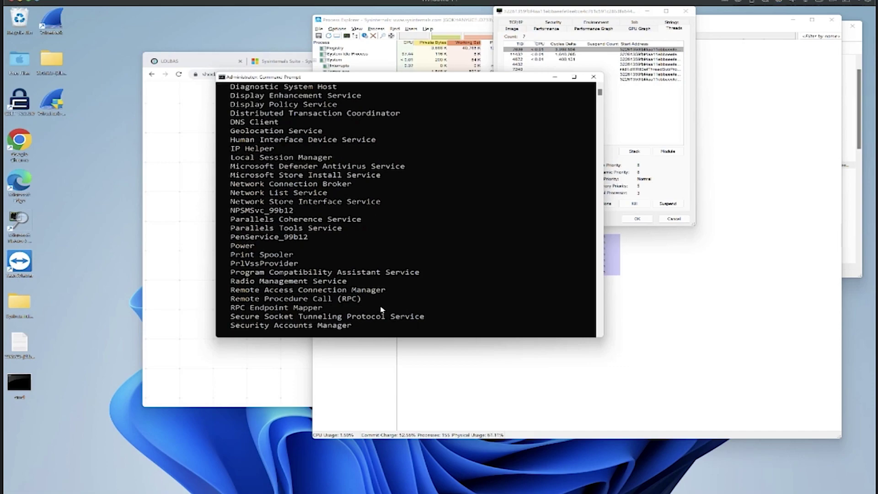
scroll(381, 310, "down", 18)
scroll(388, 310, "down", 10)
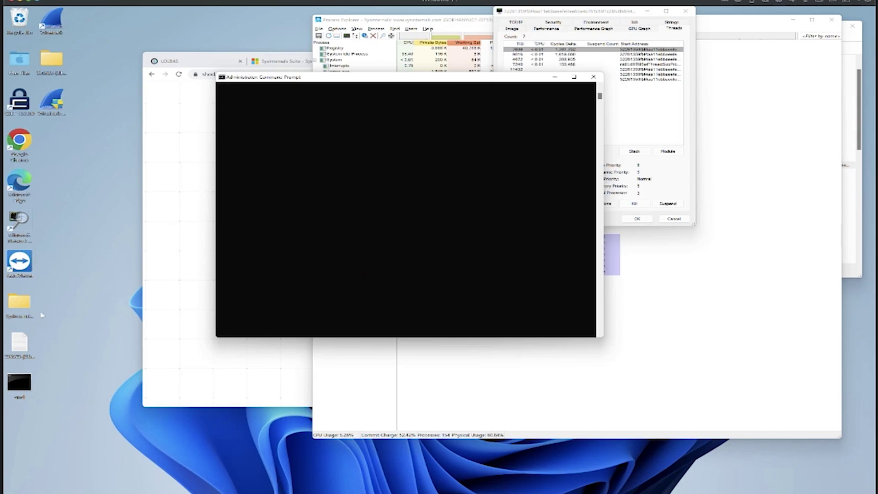
Step: Search Windows for paint and open the Paint app with a blank canvas
left_click(17, 225)
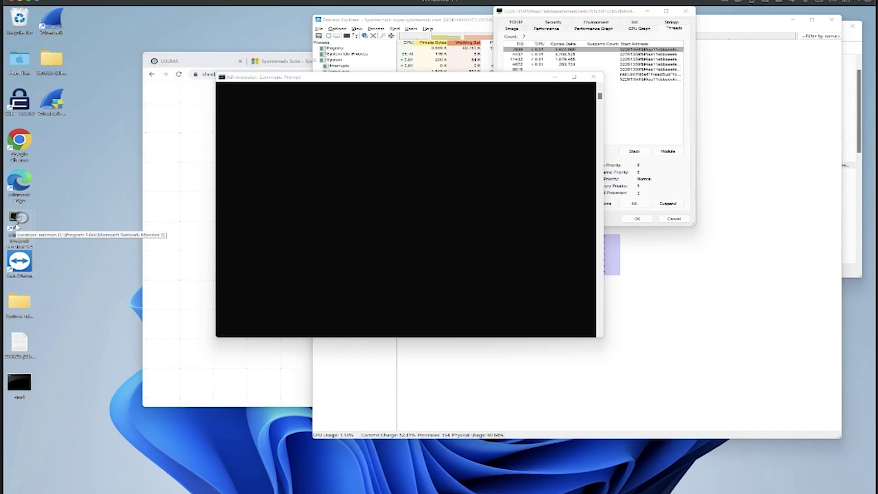
key("super")
type("paint")
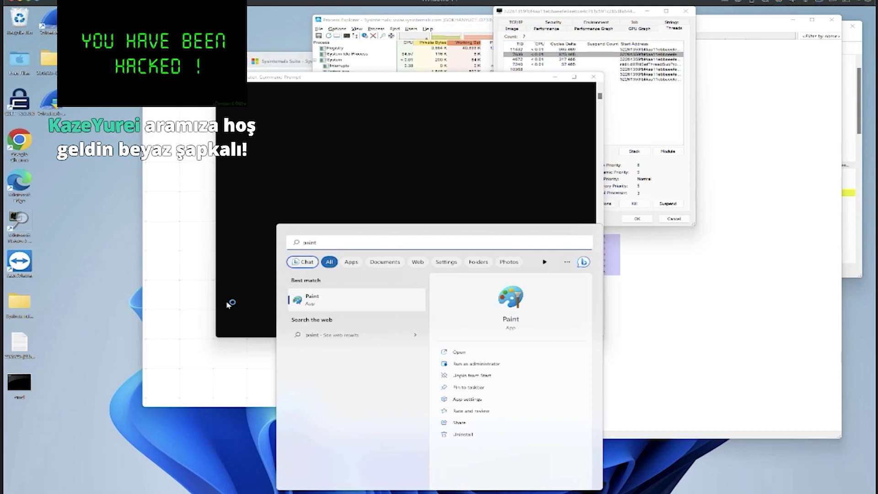
left_click(312, 299)
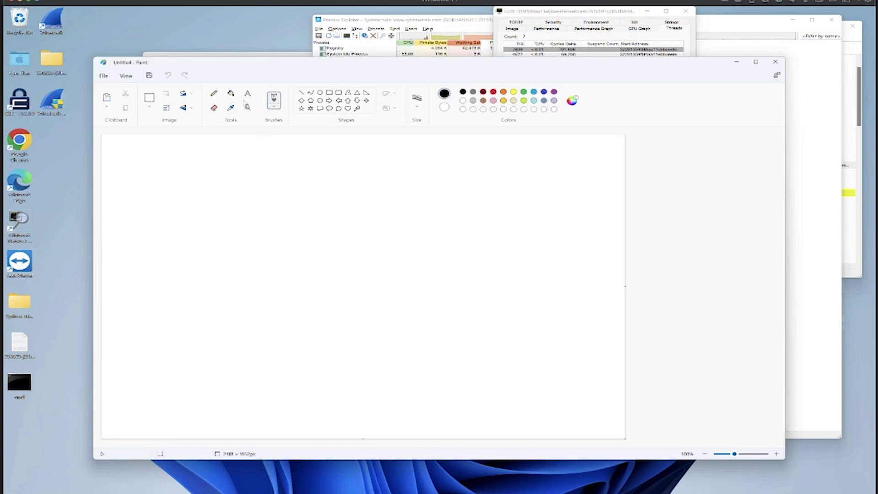
Step: Sketch a freehand vertical dividing line on the Paint canvas with one rounded shape on each side of it
left_click_drag(189, 168, 210, 185)
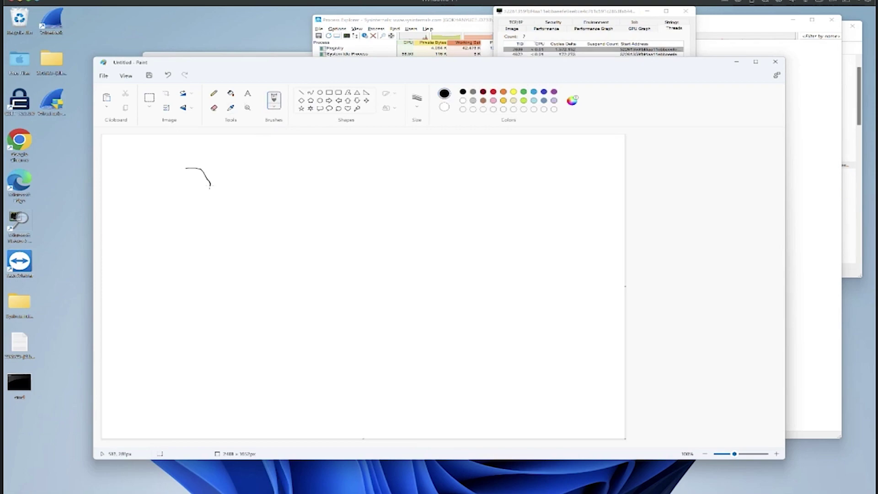
left_click_drag(305, 149, 298, 294)
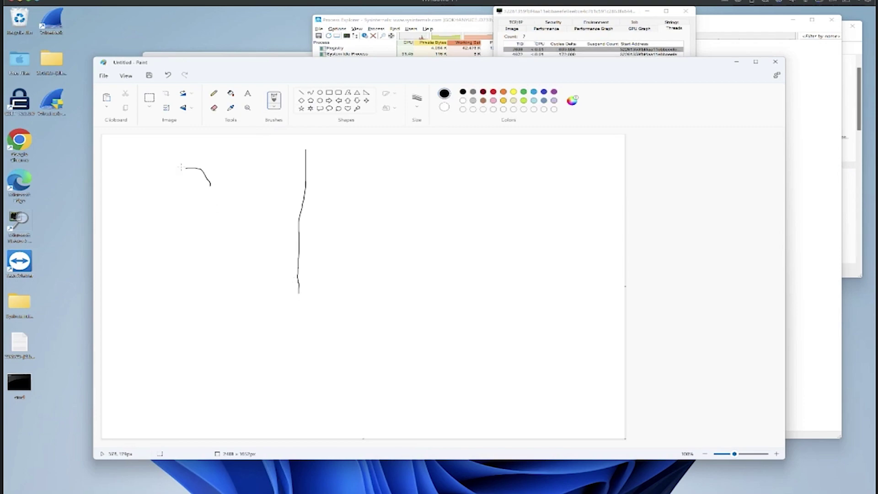
mouse_move(181, 167)
left_mouse_down()
mouse_move(233, 190)
mouse_move(180, 212)
mouse_move(183, 172)
left_mouse_up()
mouse_move(418, 176)
left_mouse_down()
mouse_move(374, 186)
mouse_move(378, 222)
mouse_move(416, 231)
mouse_move(420, 179)
left_mouse_up()
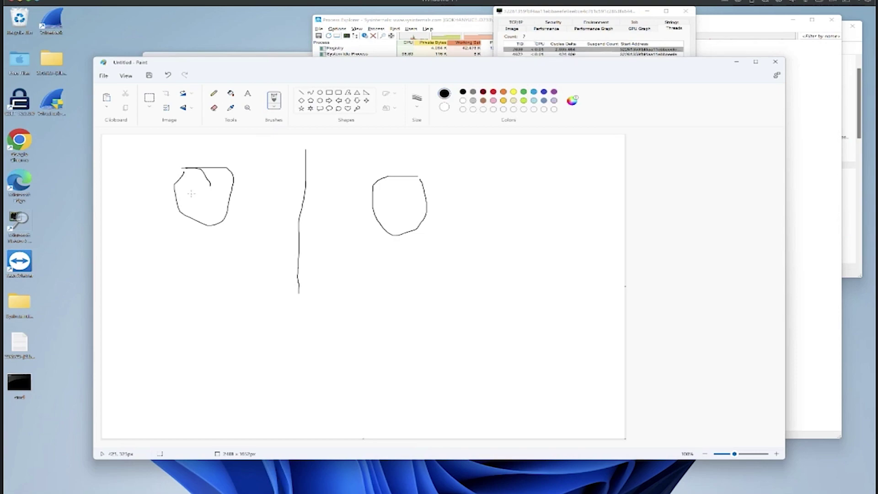
Step: Draw a dot in the left shape, an arrow from it to the right shape, and an oval around the dividing-line crossing
left_click_drag(193, 193, 197, 195)
left_click_drag(199, 195, 394, 194)
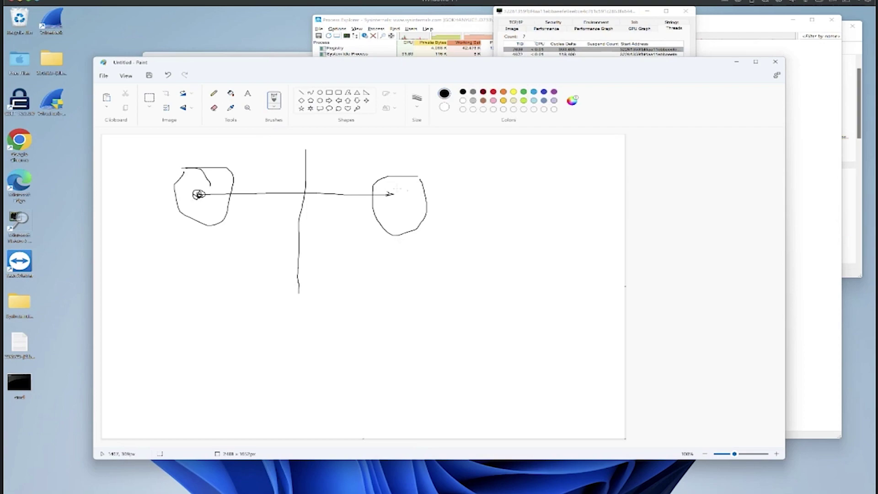
mouse_move(285, 172)
left_mouse_down()
mouse_move(310, 191)
mouse_move(312, 229)
mouse_move(292, 230)
mouse_move(282, 164)
left_mouse_up()
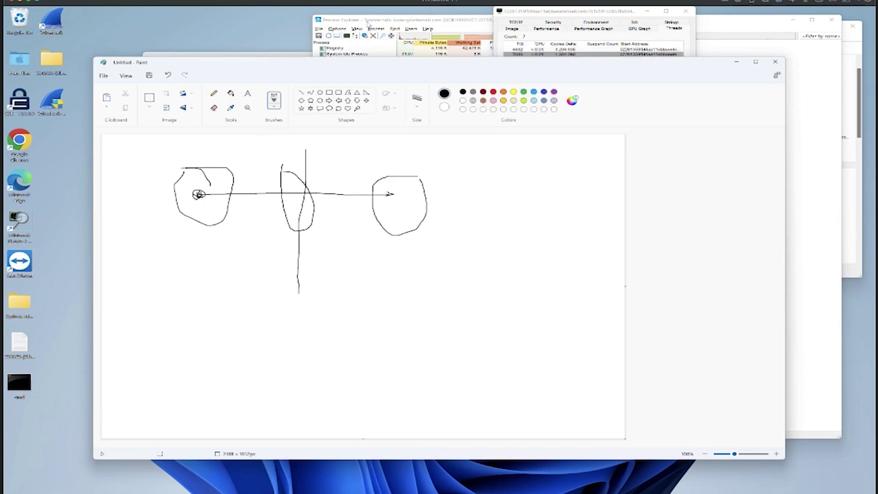
Step: Switch from Paint through Process Explorer to the SysinternalsSuite folder in File Explorer and select the Procmon application
left_click(369, 36)
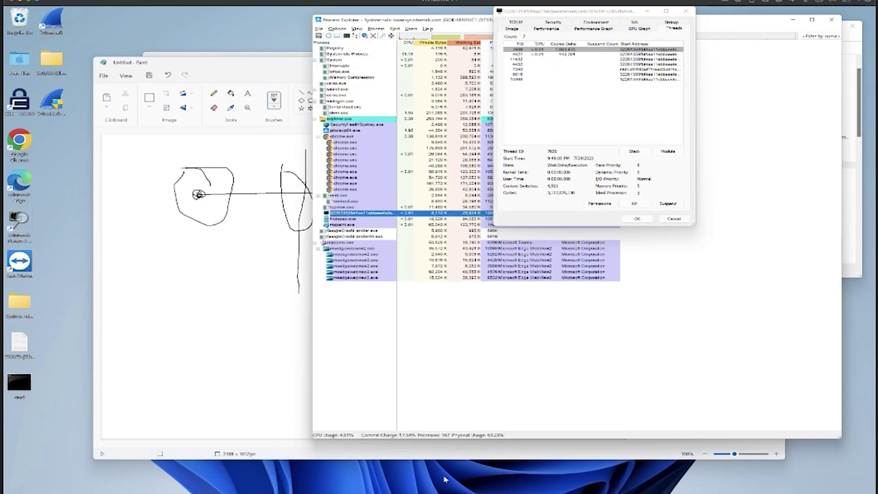
left_click(415, 492)
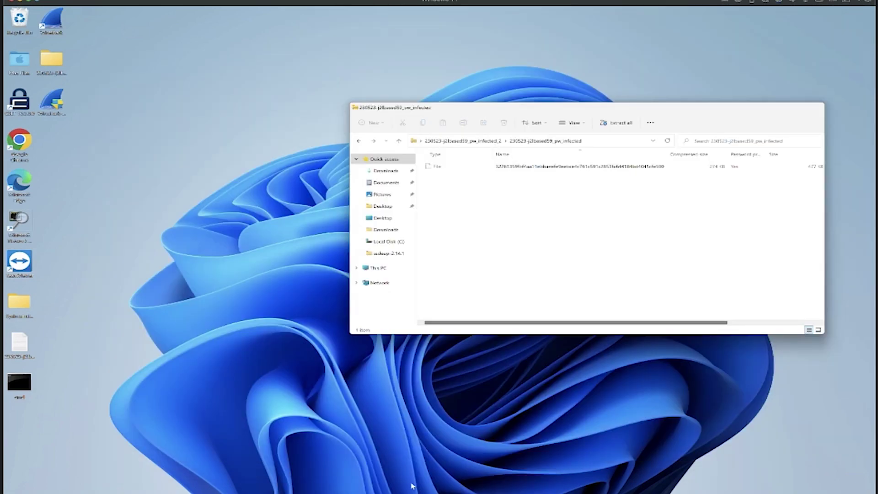
left_click(415, 471)
key("alt+Tab")
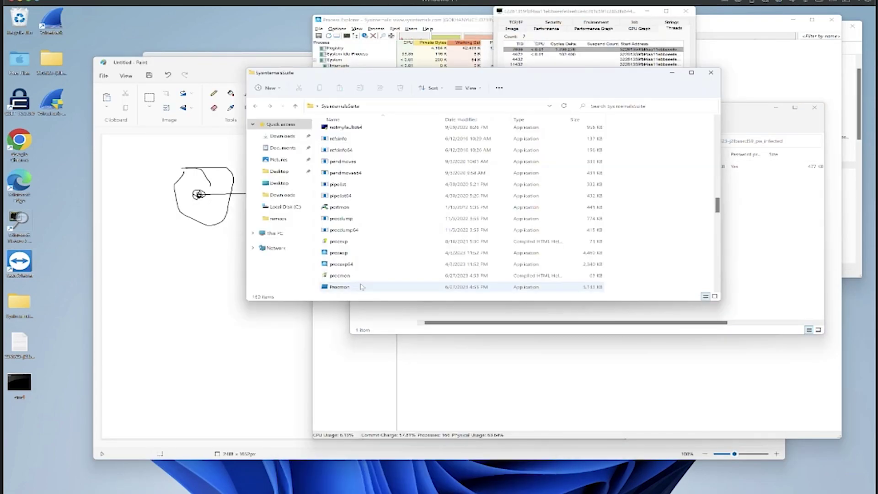
left_click(361, 287)
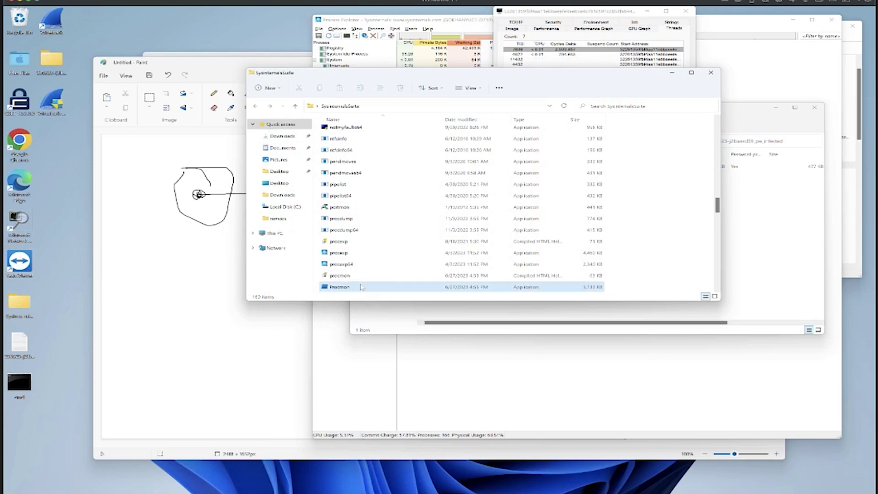